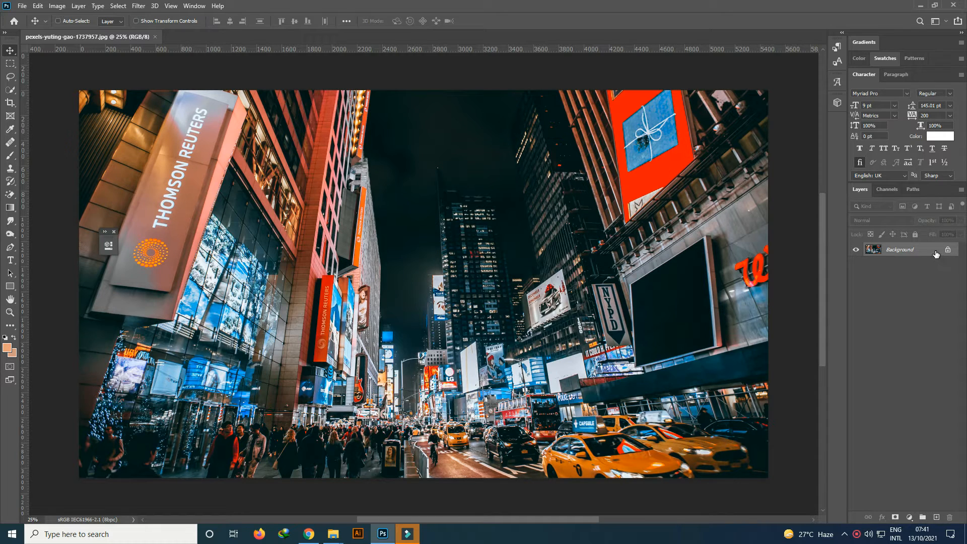
Step: Add a Color Balance adjustment layer with midtones at Cyan-Red -35, Magenta-Green -58 and Yellow-Blue +40, and compare before and after
left_click(909, 517)
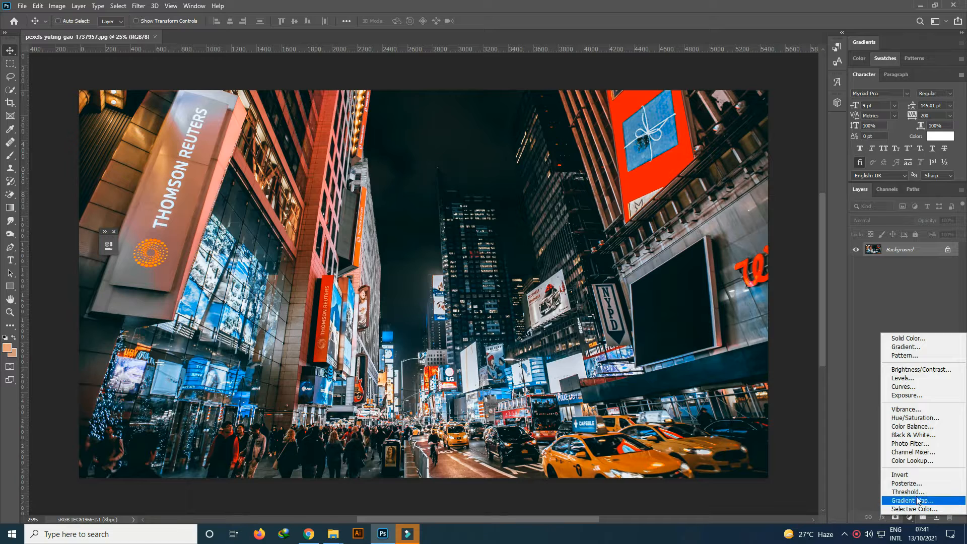
left_click(912, 426)
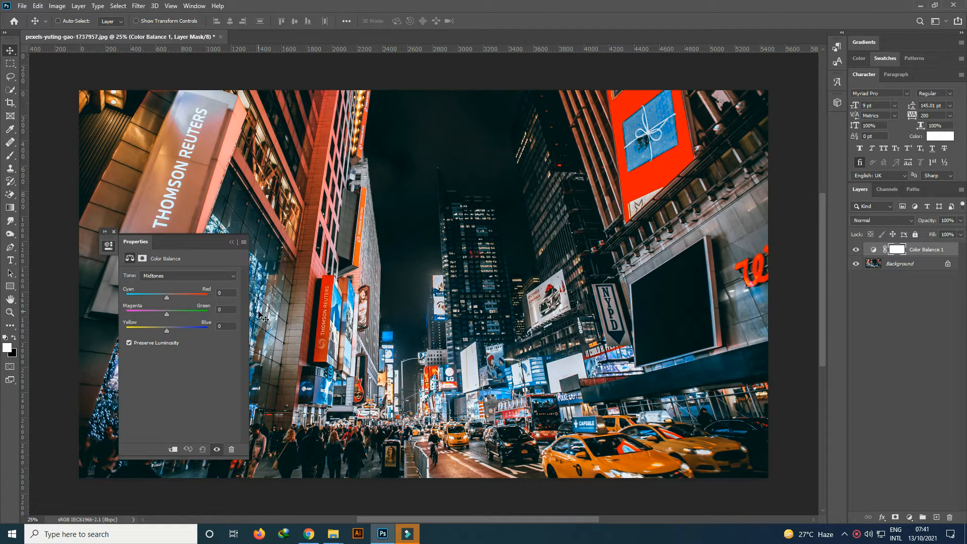
left_click(161, 276)
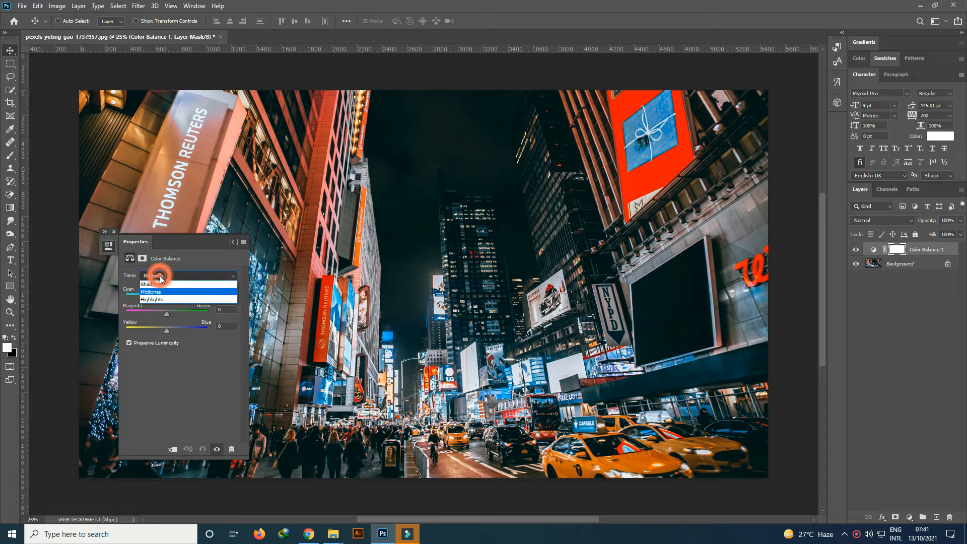
left_click(162, 292)
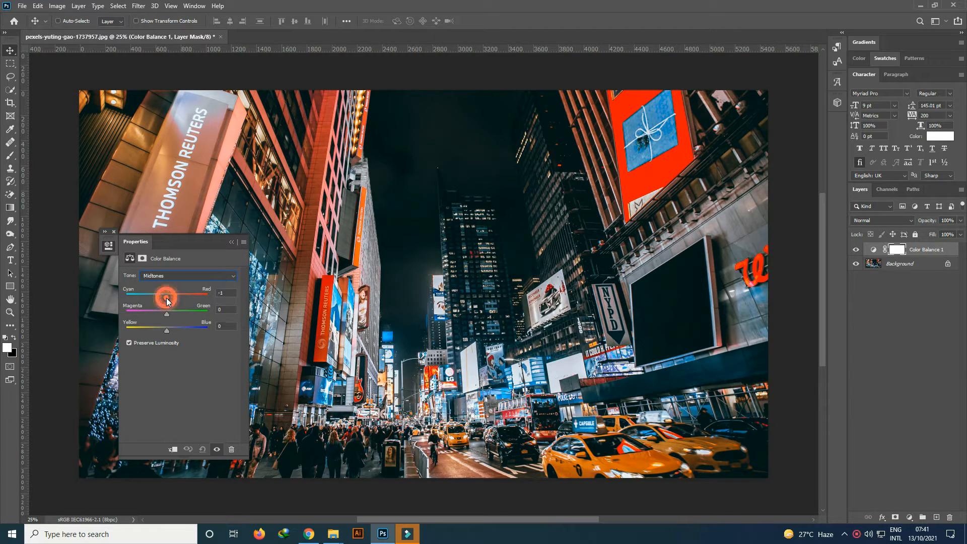
left_click_drag(162, 298, 156, 297)
left_click_drag(166, 313, 144, 315)
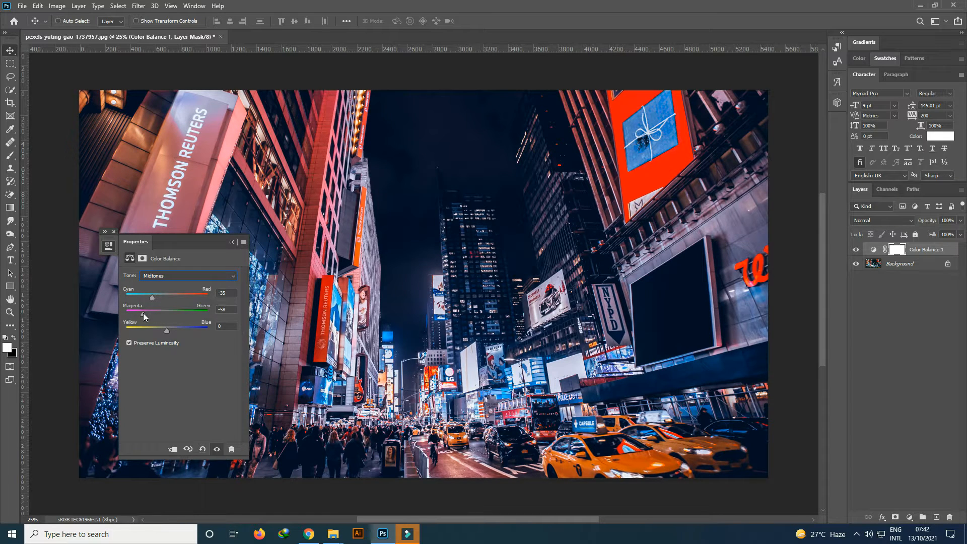
left_click(167, 331)
left_click_drag(168, 330, 182, 331)
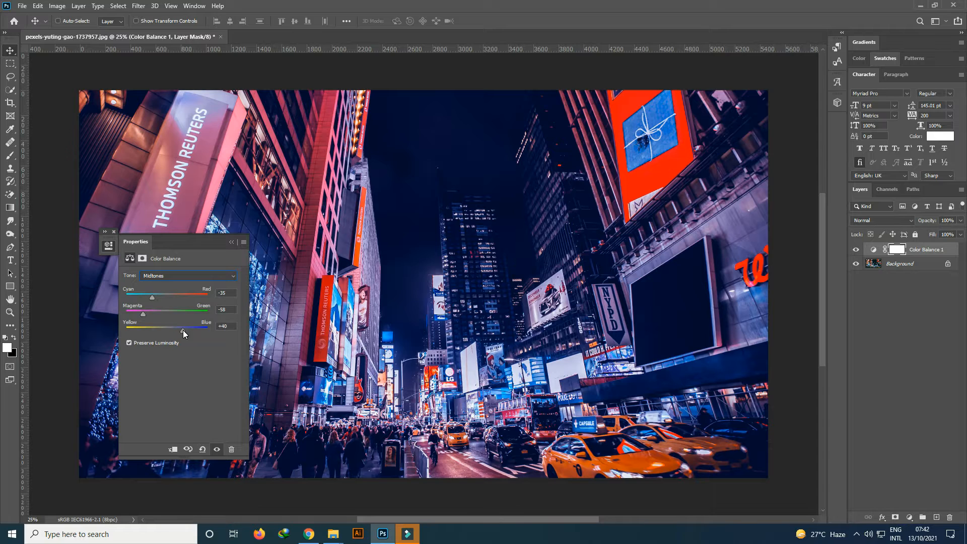
left_click(230, 244)
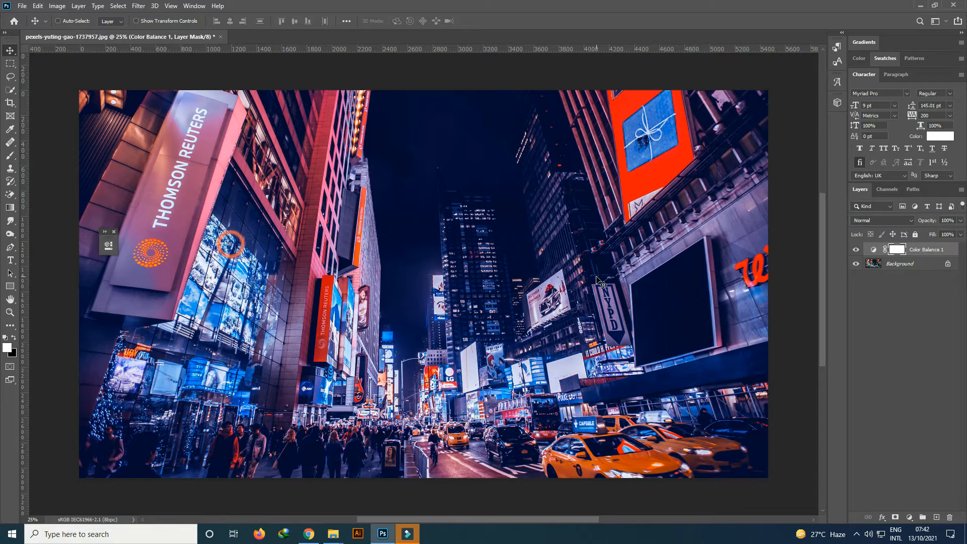
left_click(855, 251)
left_click(855, 251)
Step: Add a Hue/Saturation adjustment layer above the Color Balance layer and move its settings clear of the photo
left_click(910, 517)
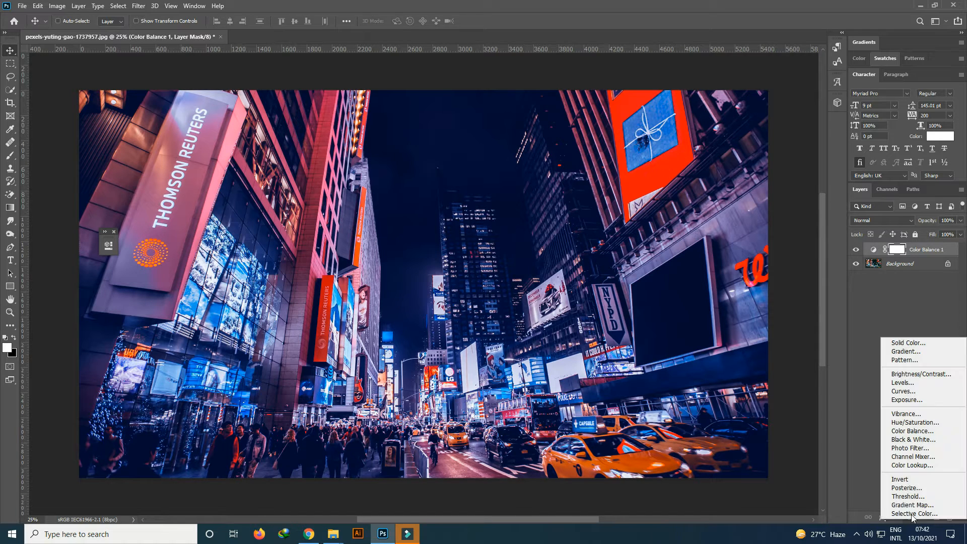
left_click(914, 423)
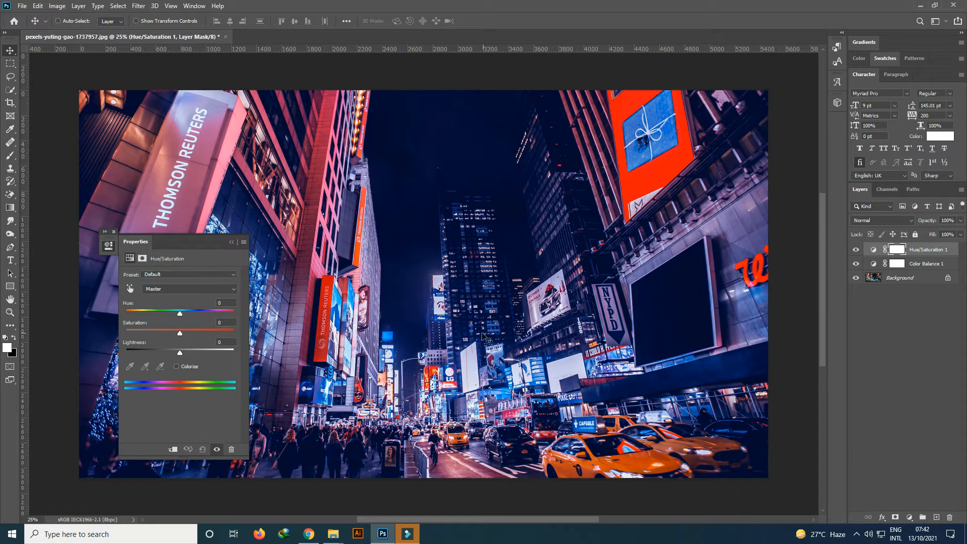
scroll(373, 321, "down", 2)
left_click_drag(195, 241, 745, 253)
left_click_drag(485, 521, 502, 520)
Step: Shift the Reds in the Hue/Saturation adjustment to hue -25 and saturation about +15
left_click(720, 300)
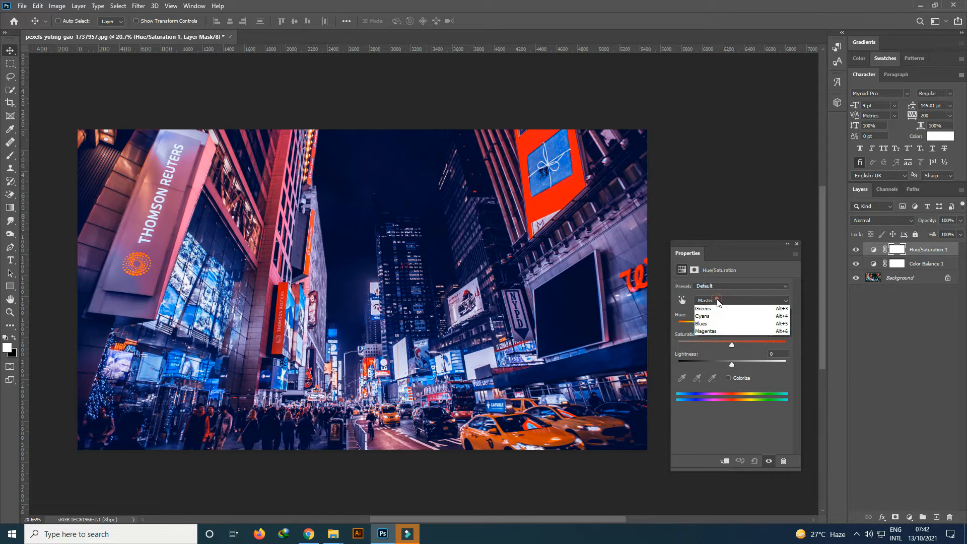
left_click(711, 315)
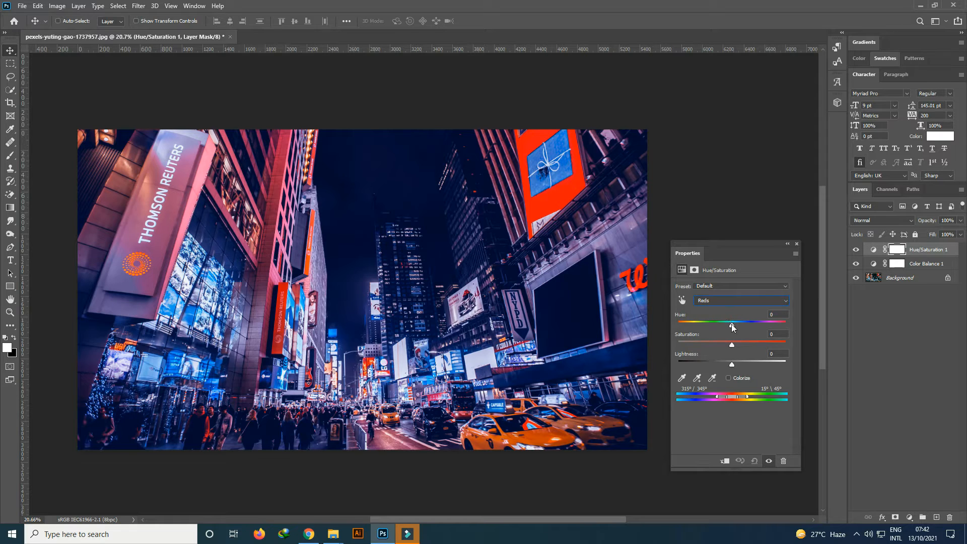
left_click_drag(732, 325, 739, 345)
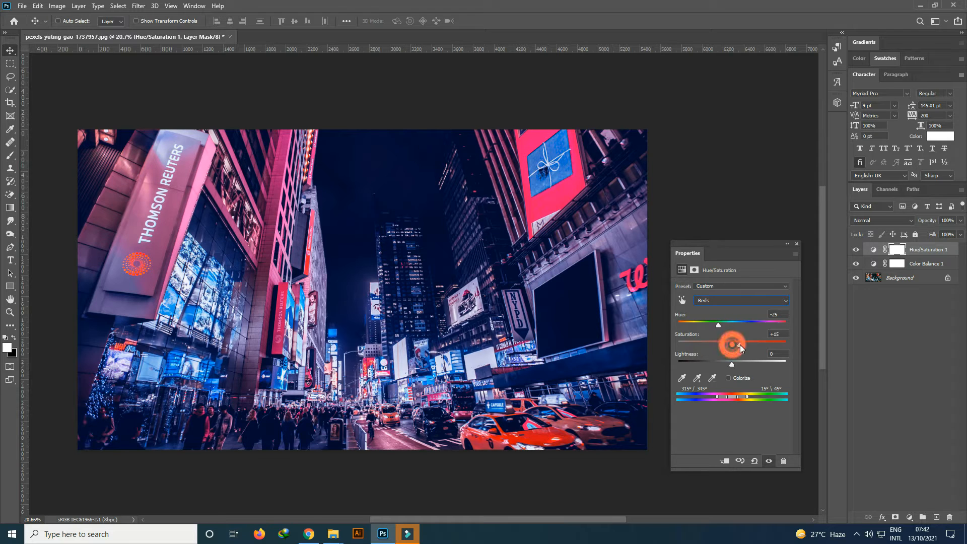
Step: Shift the Yellows in the Hue/Saturation adjustment to hue -111 and saturation +19
left_click(717, 301)
left_click(725, 324)
left_click_drag(724, 324, 735, 346)
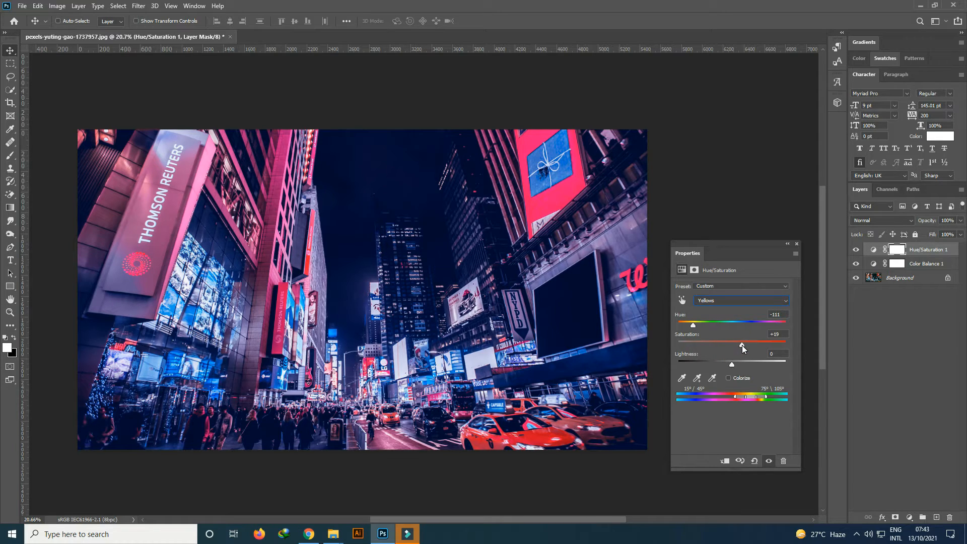
Step: Raise the hue and saturation of the Greens in the Hue/Saturation adjustment
left_click(716, 301)
left_click(712, 327)
left_click_drag(731, 323, 742, 324)
left_click_drag(731, 344, 739, 345)
Step: Set the Cyans in the Hue/Saturation adjustment to hue -30 and raise their saturation slightly
left_click(717, 303)
left_click(710, 336)
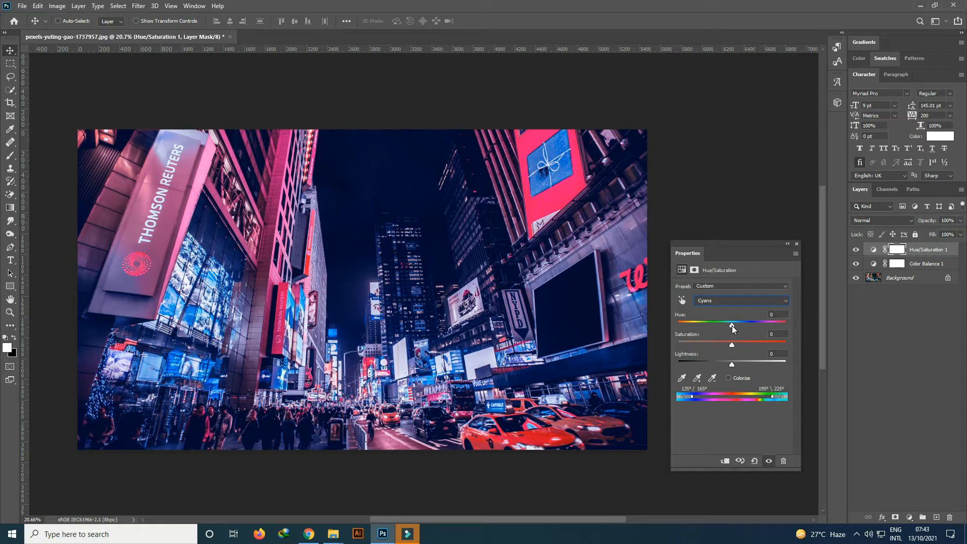
left_click_drag(732, 325, 723, 325)
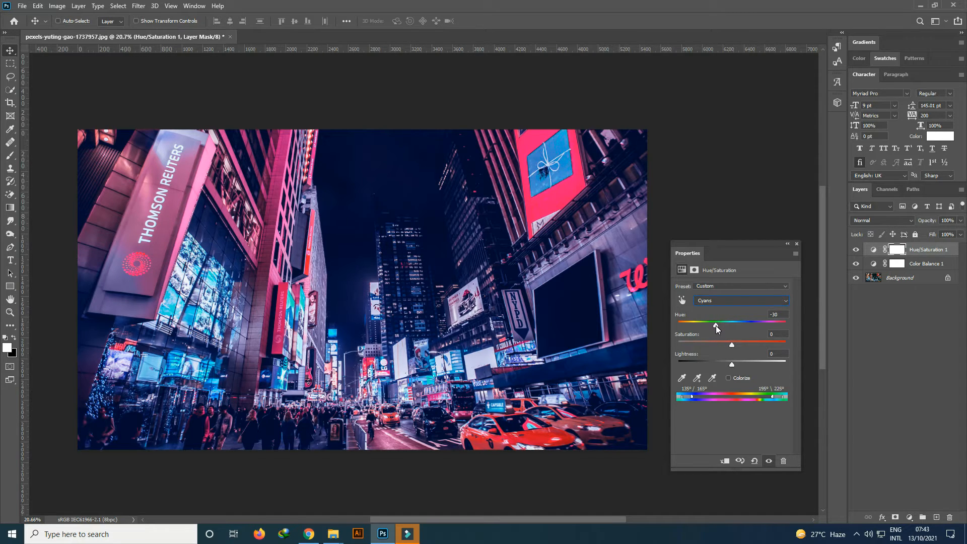
left_click_drag(732, 343, 736, 344)
Step: Set the Blues in the Hue/Saturation adjustment to hue -30 and raise their saturation slightly
left_click(722, 301)
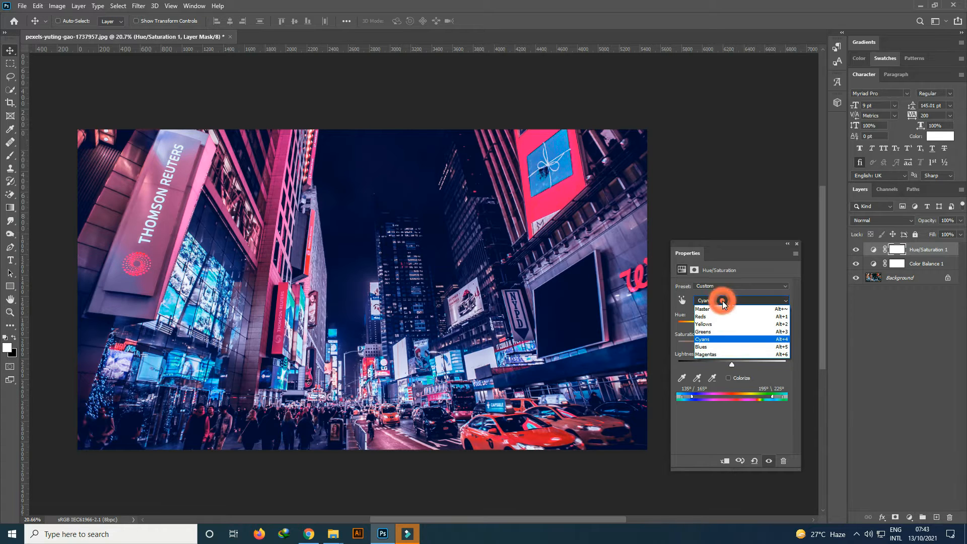
left_click(710, 348)
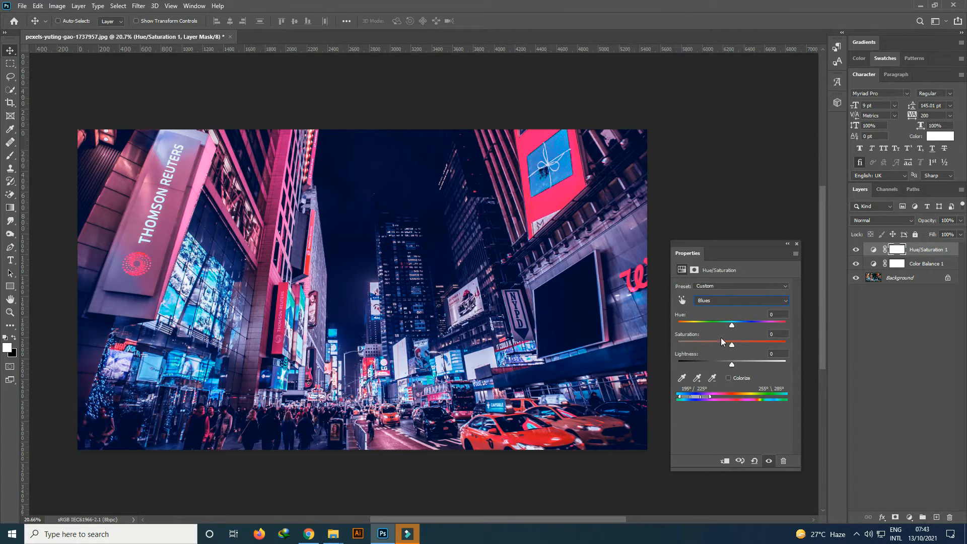
left_click_drag(731, 327, 719, 328)
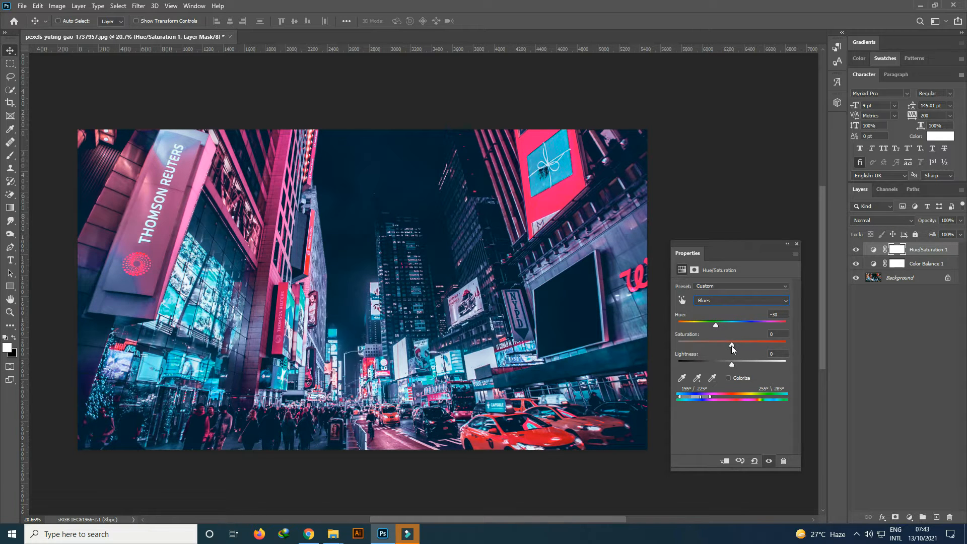
left_click_drag(731, 345, 735, 345)
Step: Set the Magentas to hue +30 with slightly higher saturation, and compare the photo with and without the Hue/Saturation layer
left_click(729, 301)
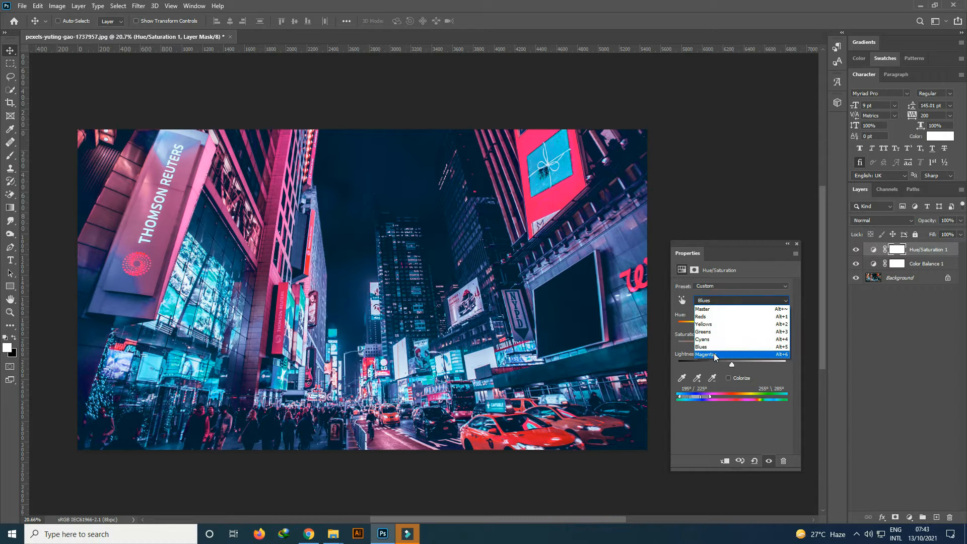
left_click(714, 355)
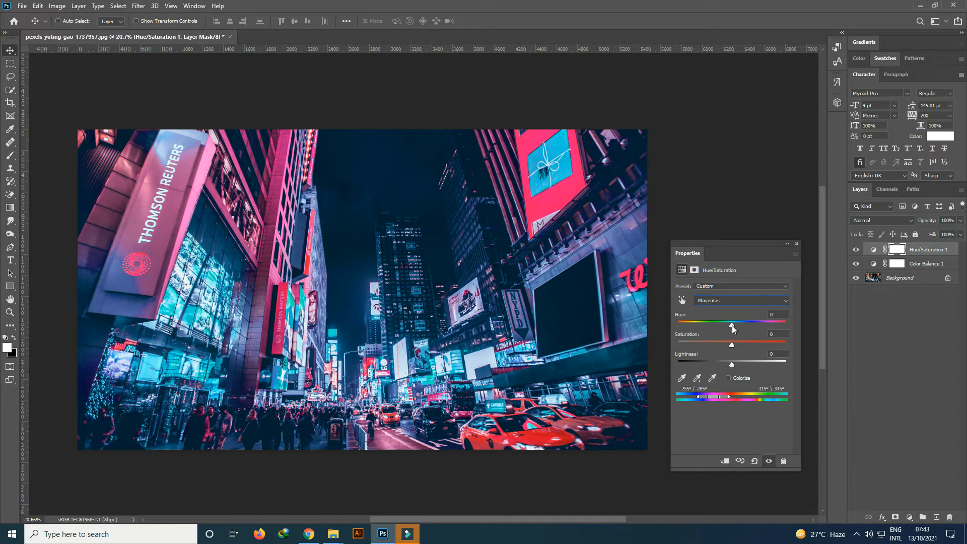
left_click_drag(732, 325, 738, 326)
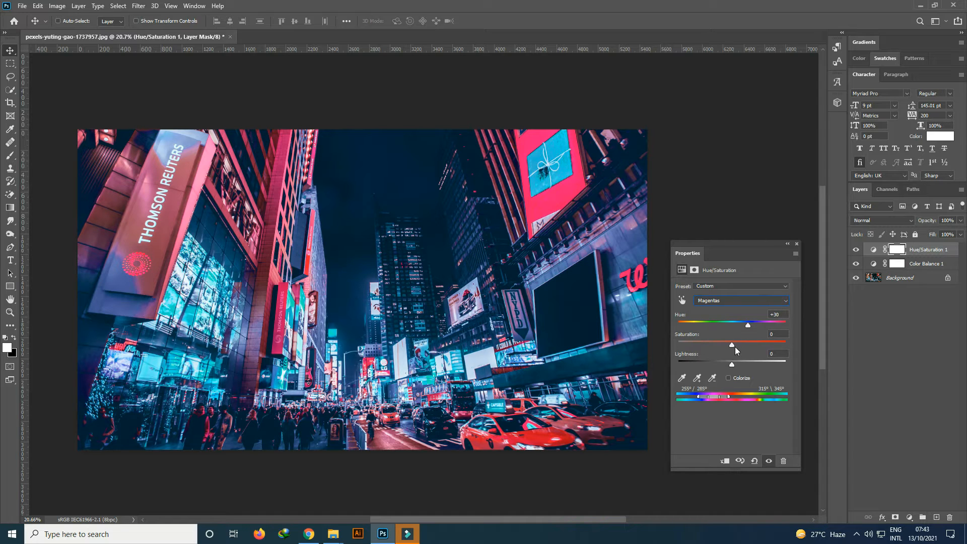
left_click_drag(732, 345, 738, 344)
left_click(787, 244)
left_click(855, 249)
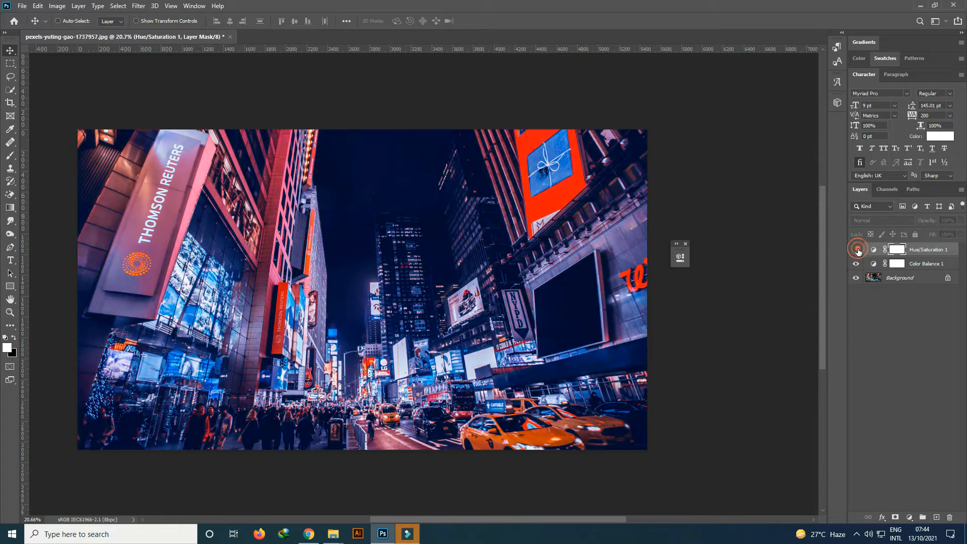
left_click(856, 250)
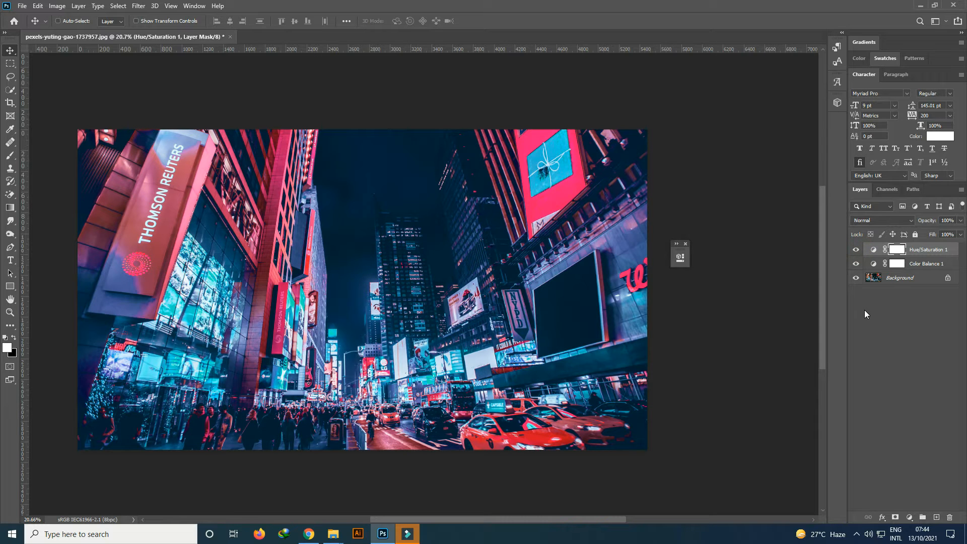
Step: Add a Curves adjustment layer with an S-curve through input 69, output 52 and input 166, output 182, and compare its effect
left_click(909, 518)
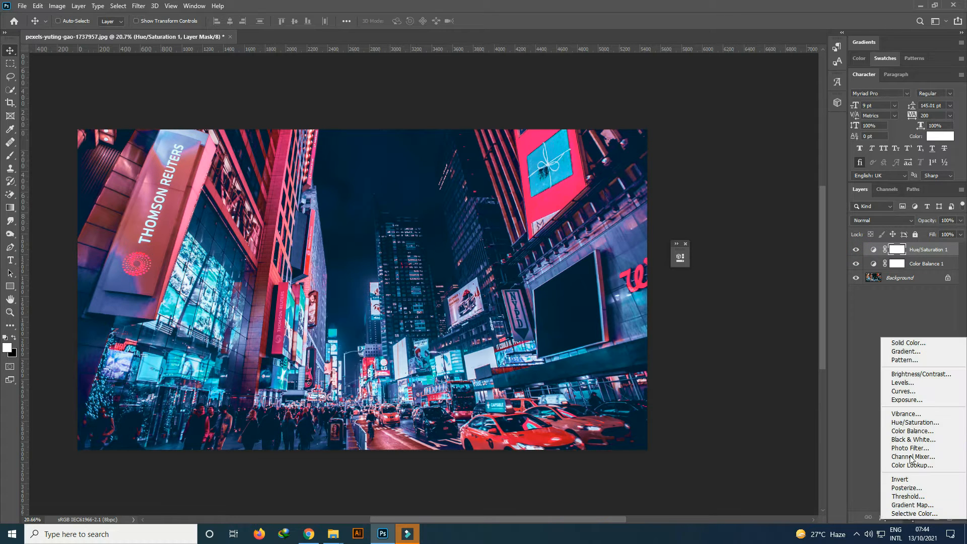
left_click(900, 392)
left_click_drag(597, 255, 712, 227)
left_click_drag(700, 345, 702, 349)
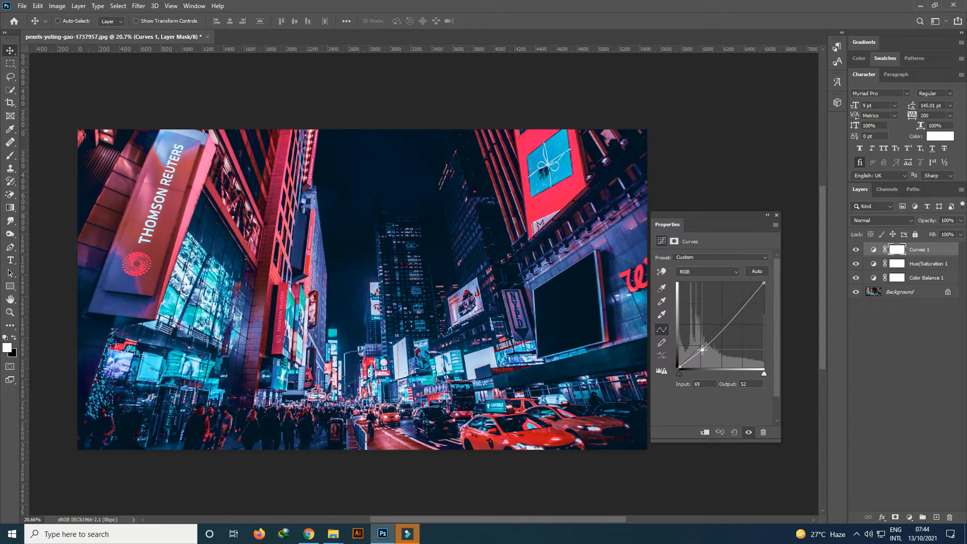
left_click_drag(739, 309, 735, 307)
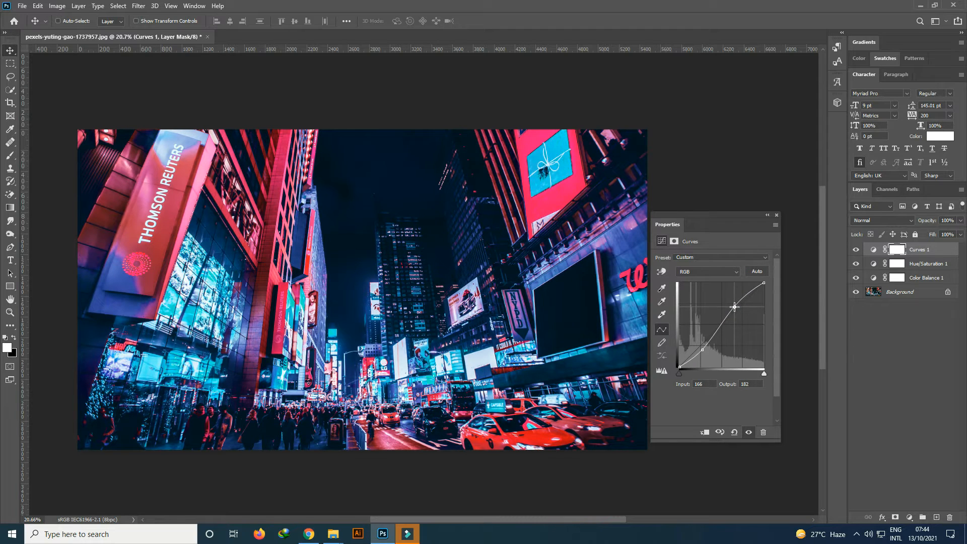
left_click(768, 215)
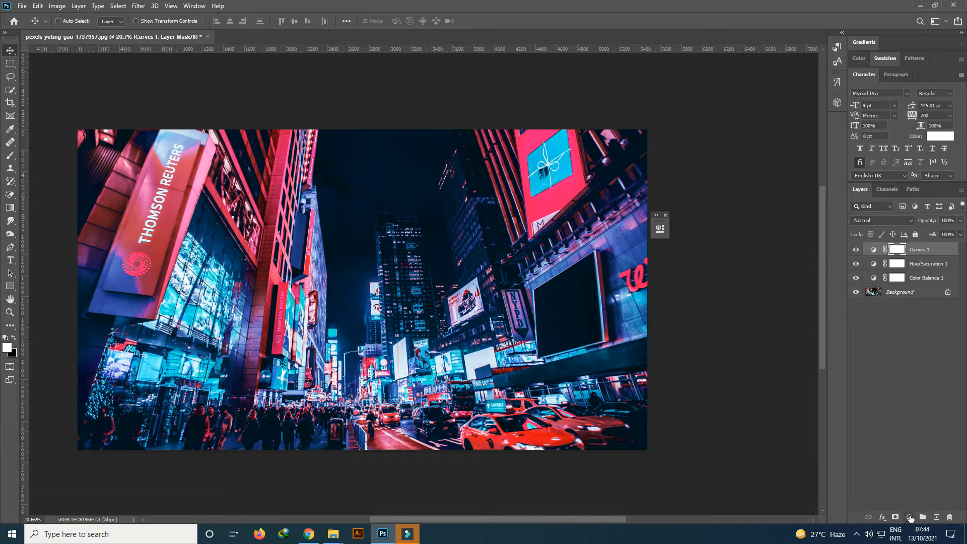
left_click(855, 250)
left_click(856, 250)
Step: Add a Gradient Map adjustment layer above the Curves layer and select its adjustment rather than its mask
left_click(909, 517)
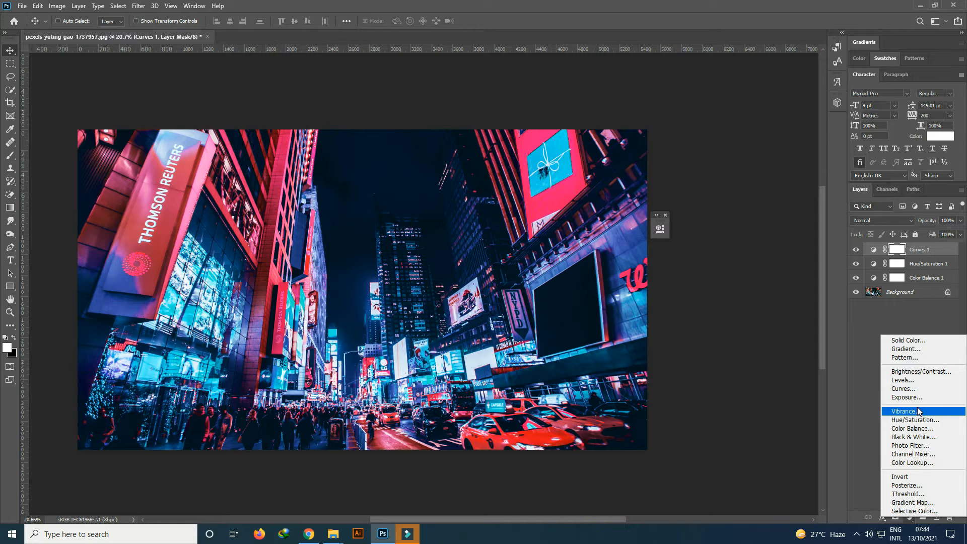
left_click(913, 502)
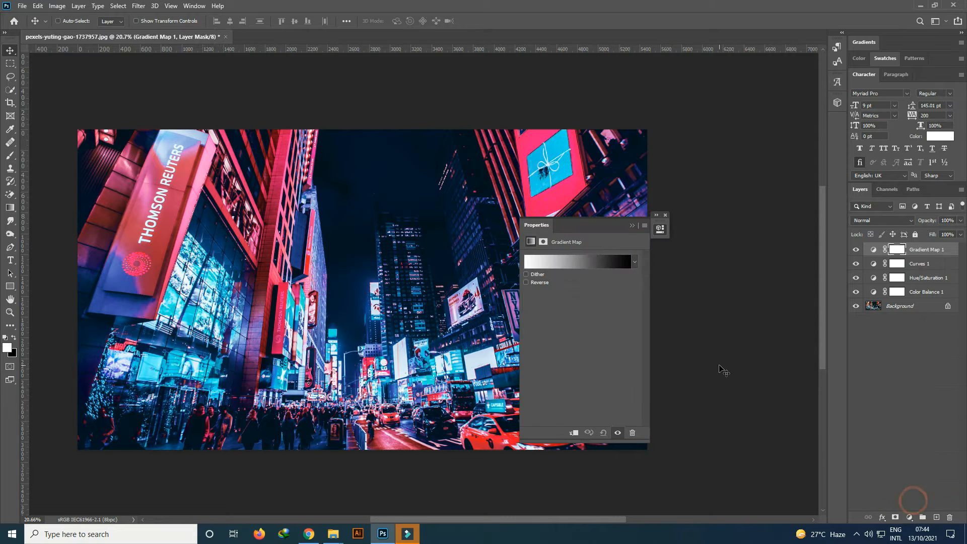
left_click_drag(591, 228, 715, 217)
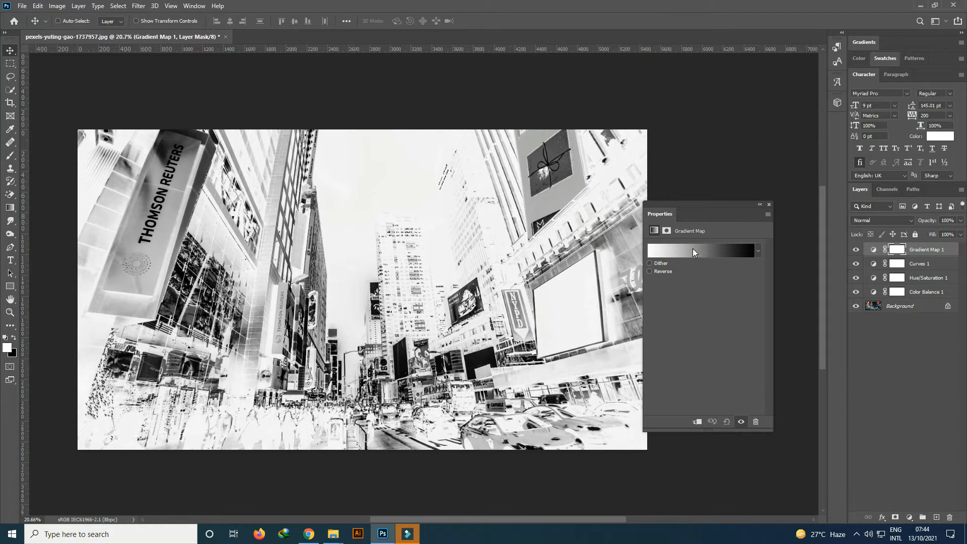
left_click(693, 249)
left_click(938, 270)
left_click(873, 248)
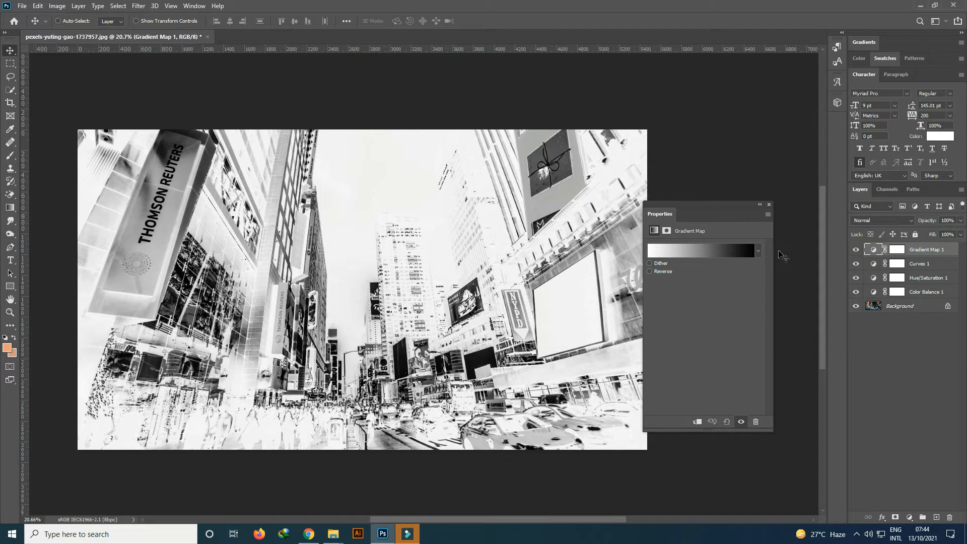
Step: Open the Gradient Map's gradient for editing and set its starting color stop to blue #0201ff
left_click(741, 250)
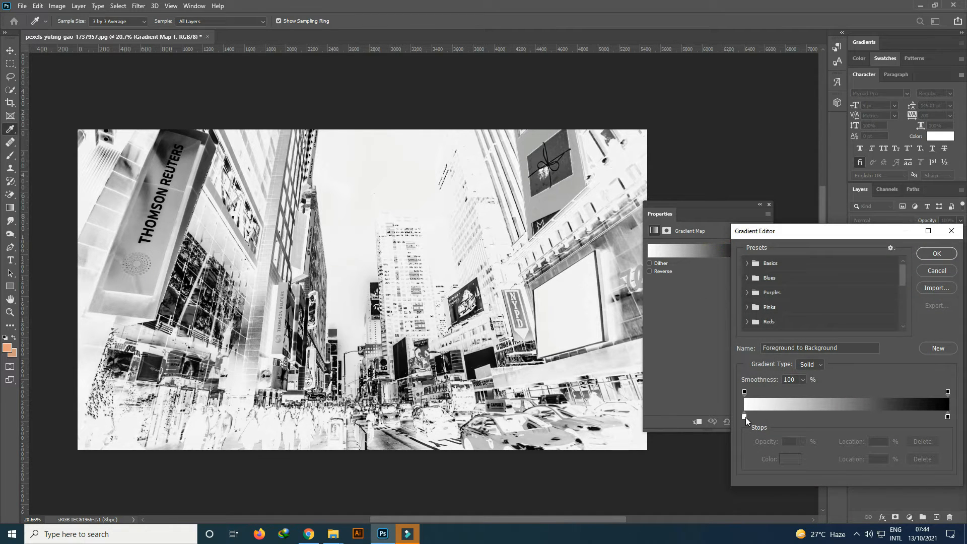
left_click(748, 418)
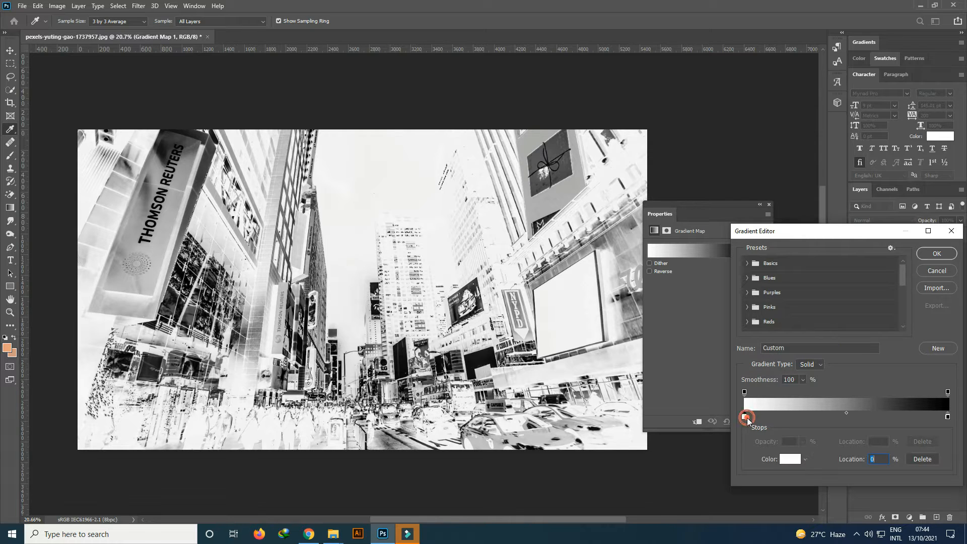
double_click(744, 418)
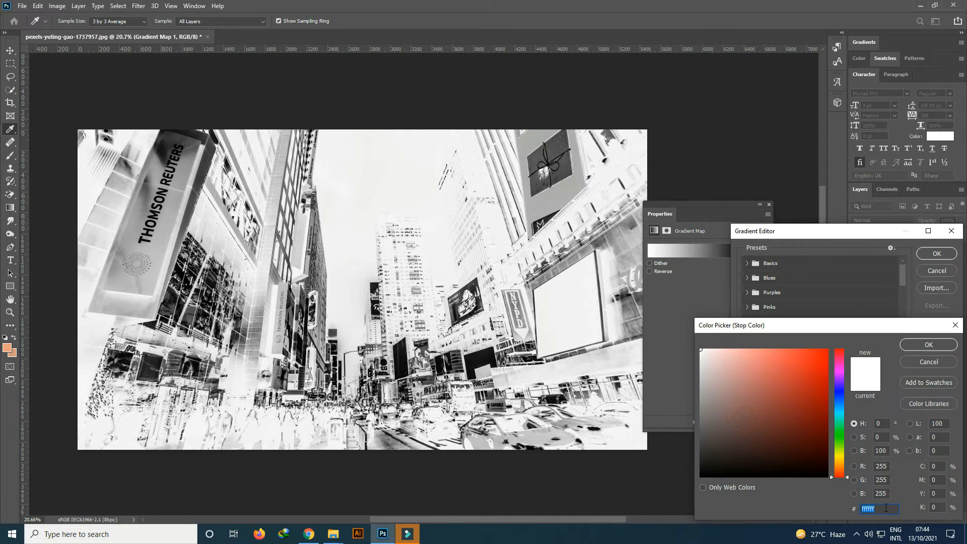
type("02")
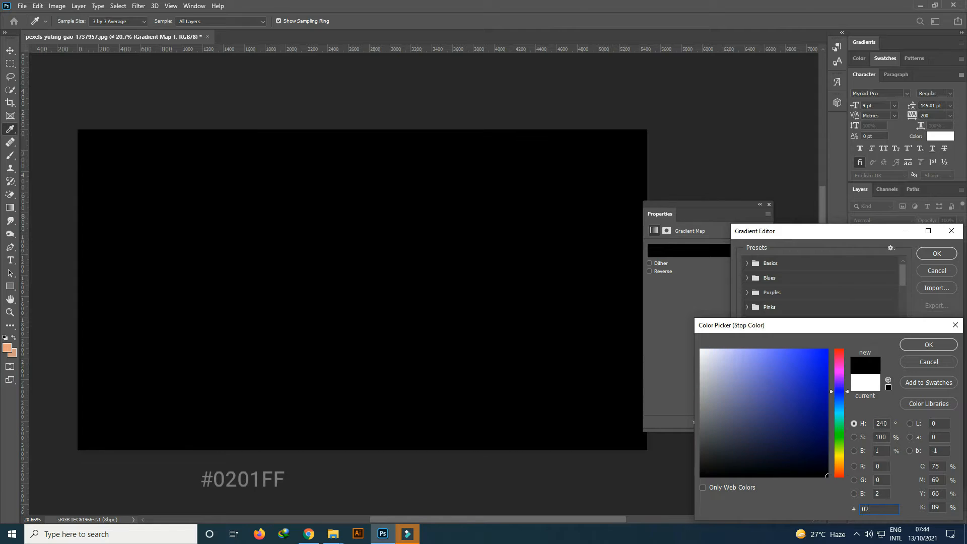
type("01")
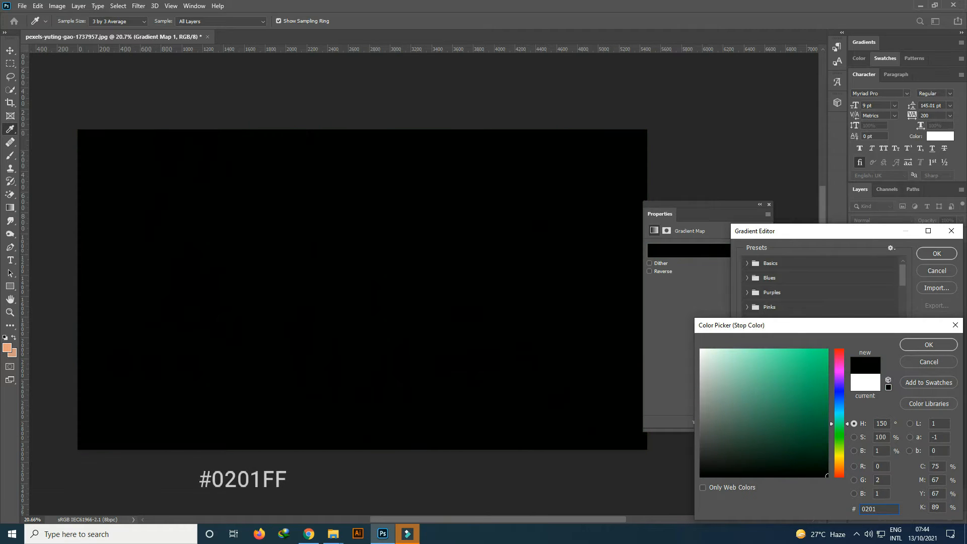
type("ff")
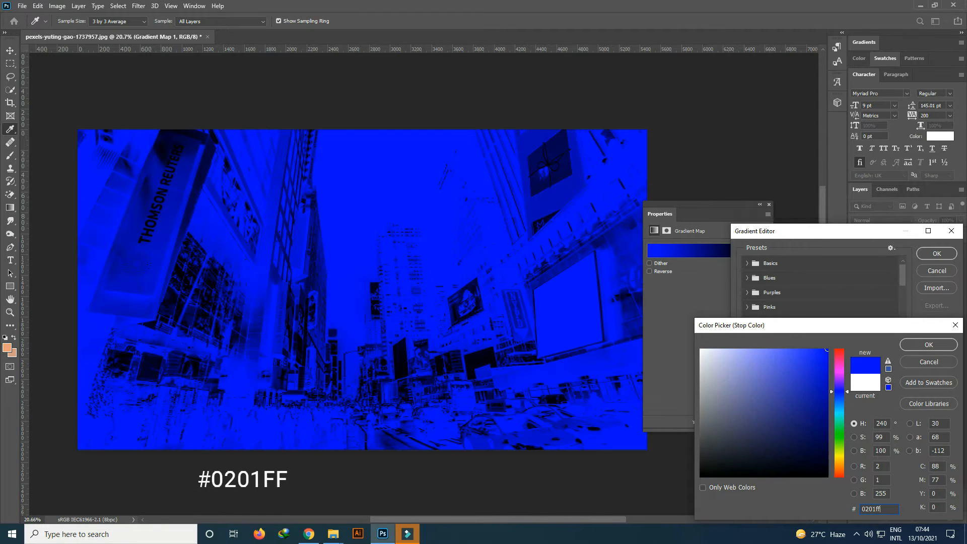
left_click(928, 344)
Step: Set the gradient's ending color stop to magenta #fb00ff and apply the edited gradient to the Gradient Map
left_click(947, 417)
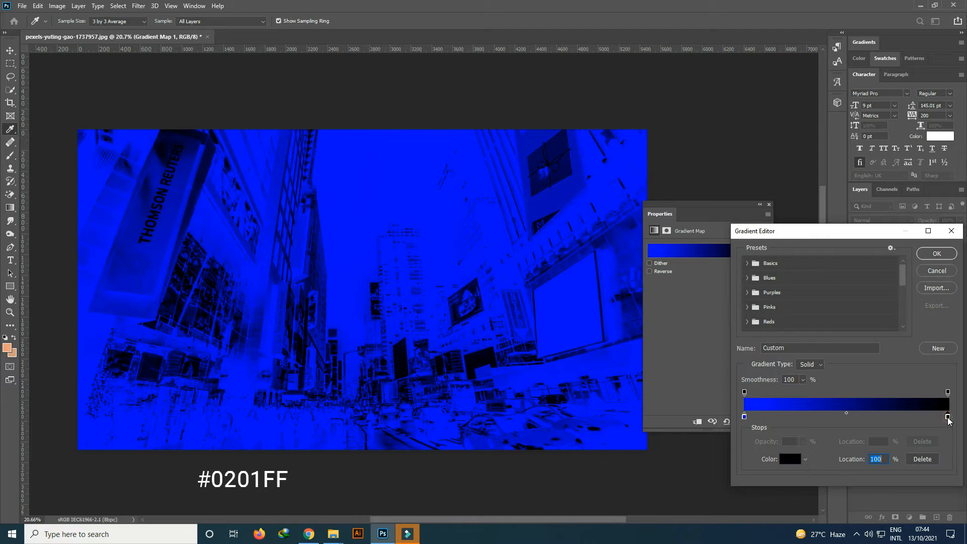
double_click(947, 416)
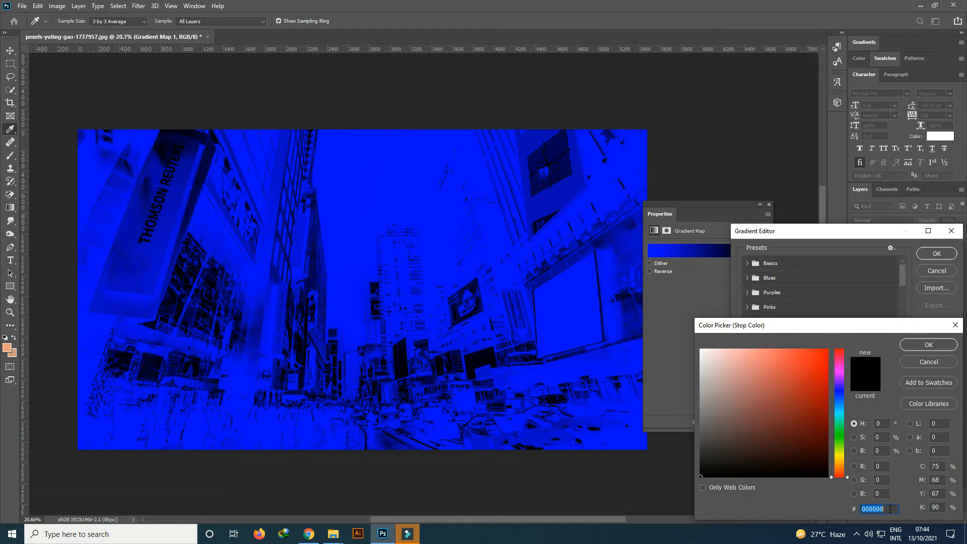
type("f")
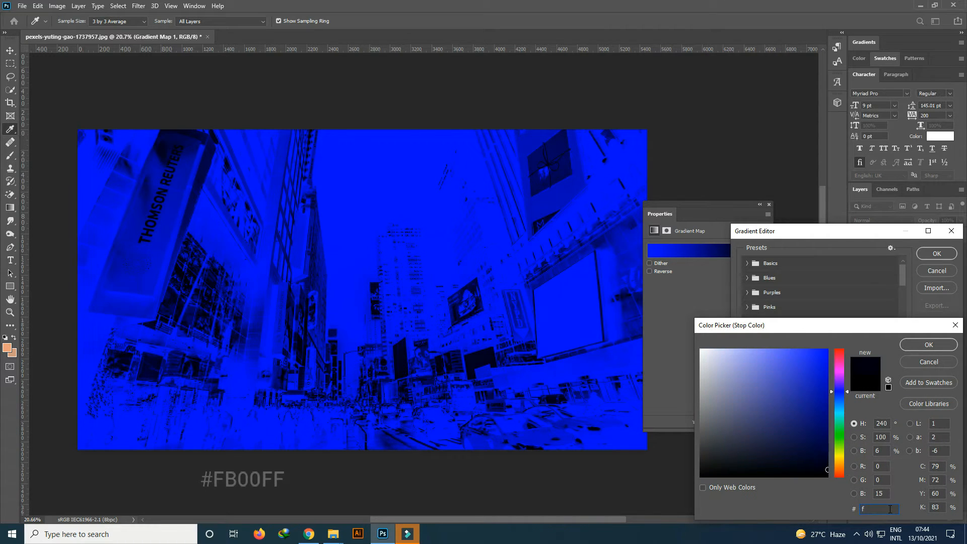
type("b00")
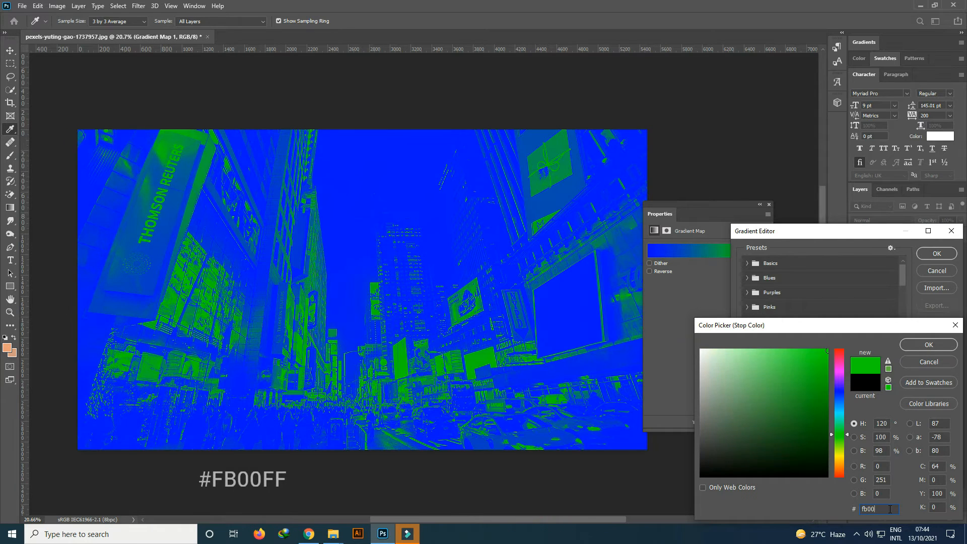
type("ff")
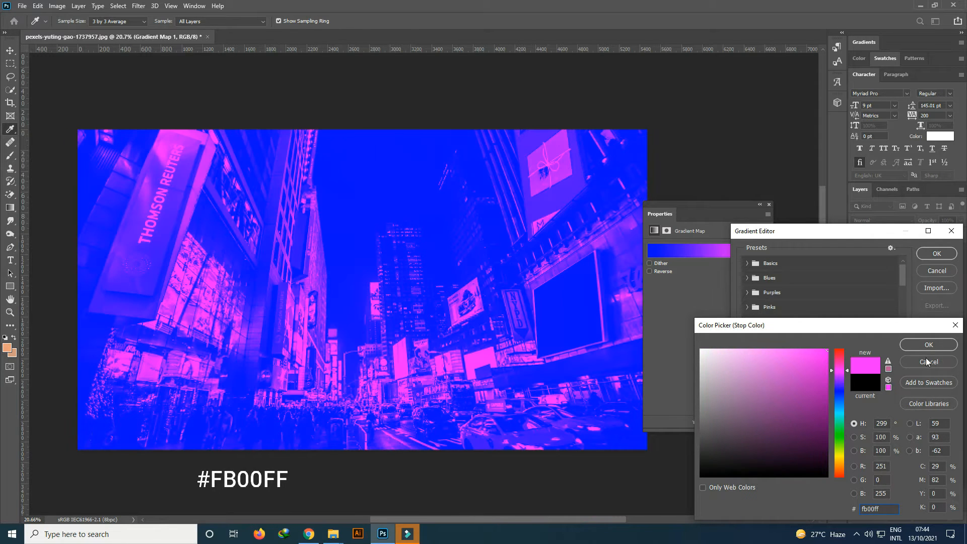
left_click(928, 346)
left_click(936, 254)
left_click(760, 204)
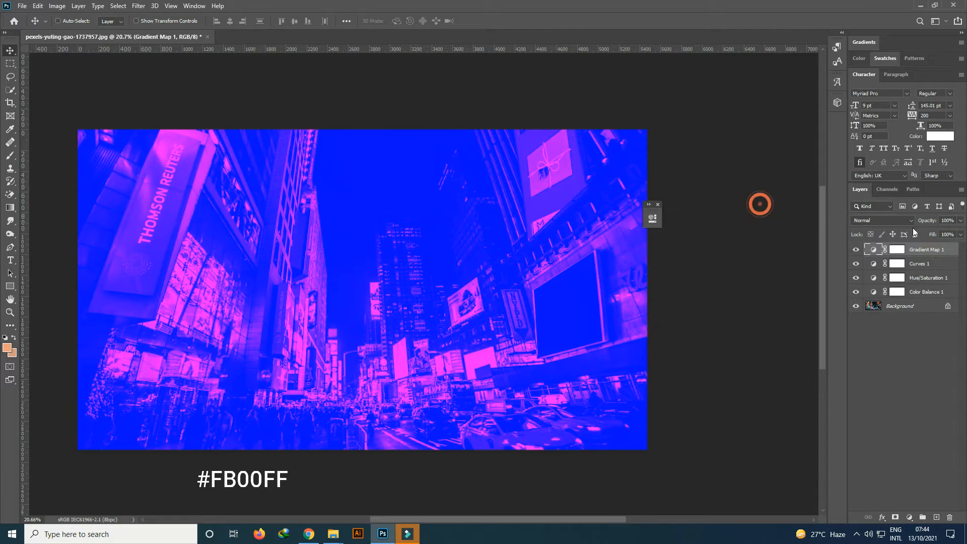
Step: Set the Gradient Map layer to Soft Light at 75% opacity, and compare the graded photo with the original background
left_click(910, 220)
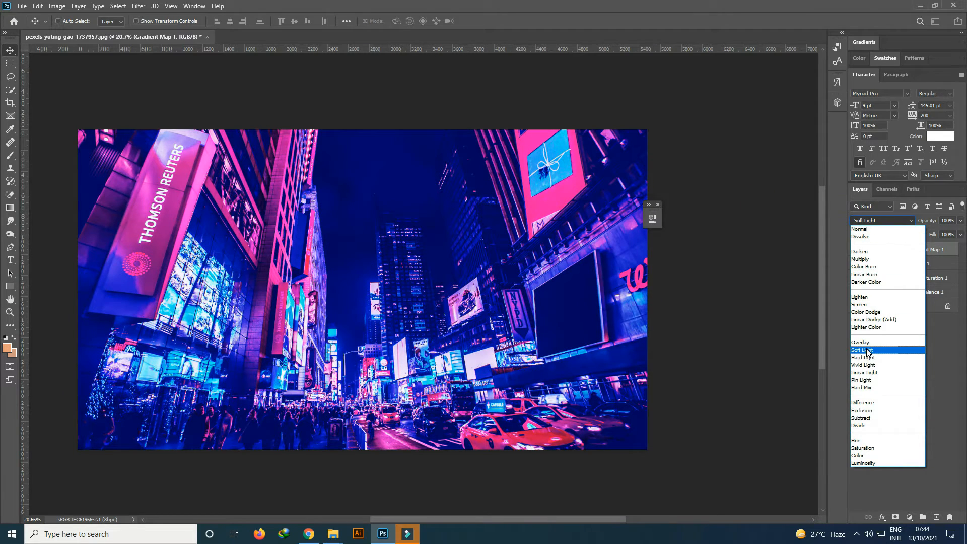
left_click(863, 350)
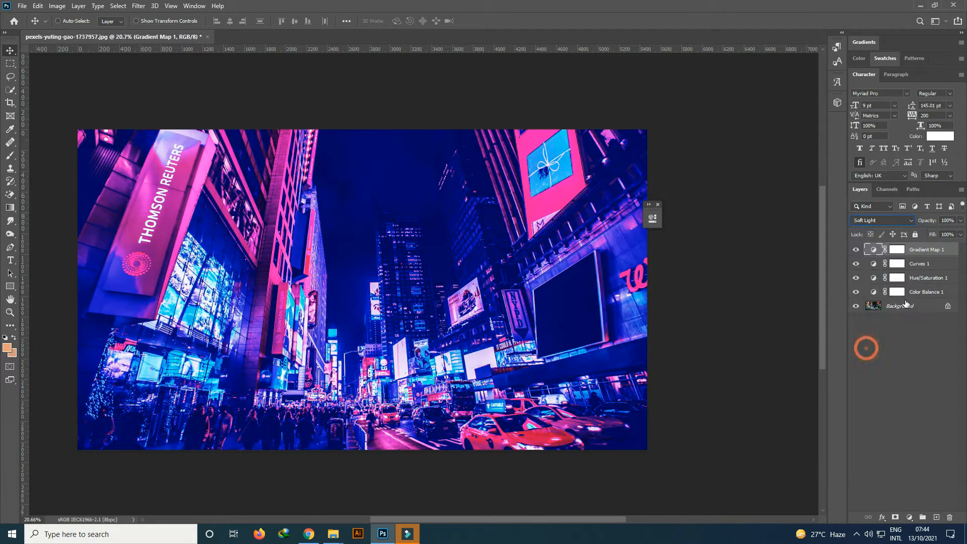
left_click(942, 220)
type("75")
key("Return")
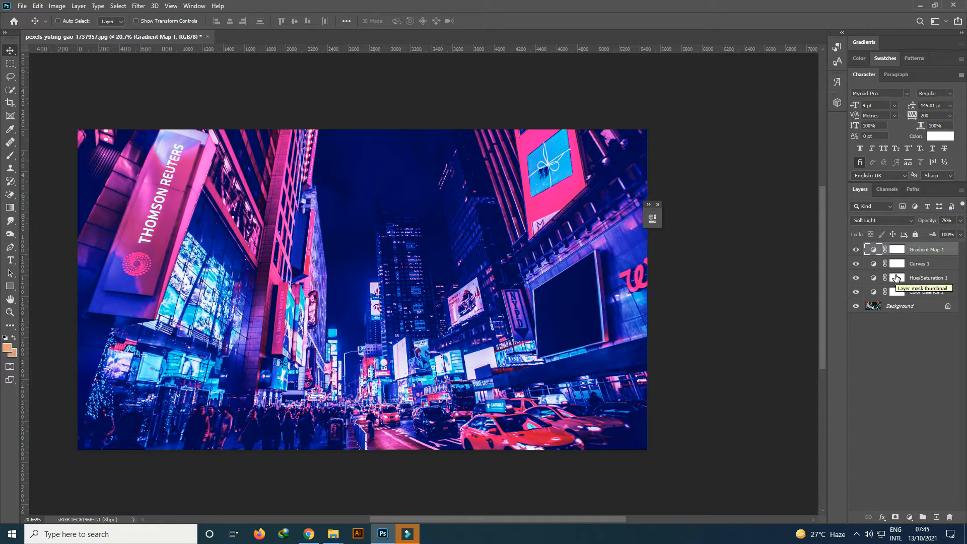
left_click(856, 305, "alt")
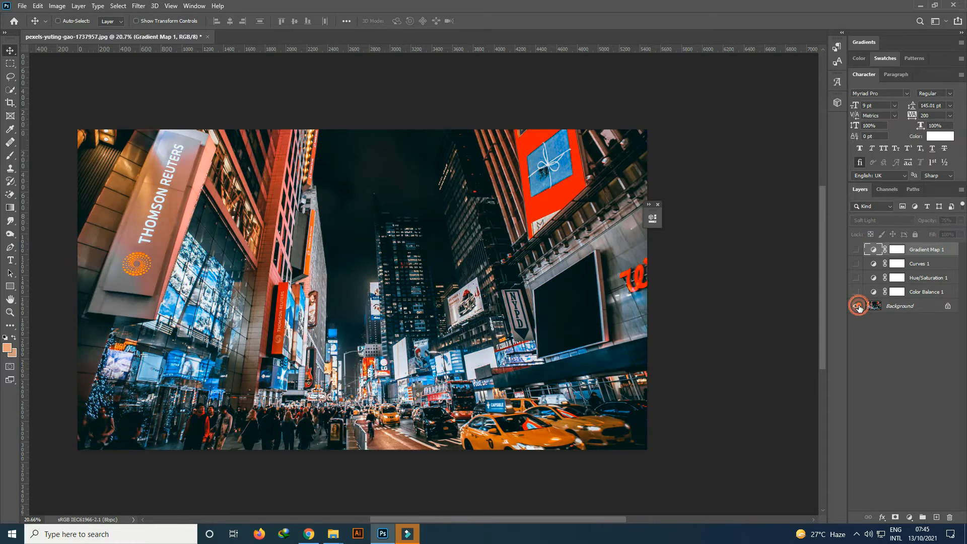
left_click(857, 306, "alt")
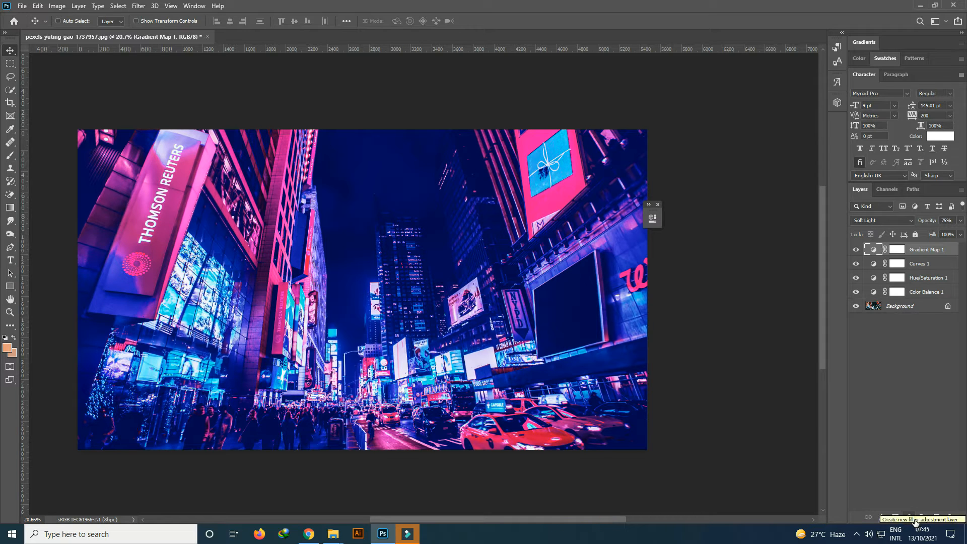
Step: Add a Photo Filter adjustment layer above the Gradient Map, using Cooling Filter (80) at 20% density
left_click(910, 518)
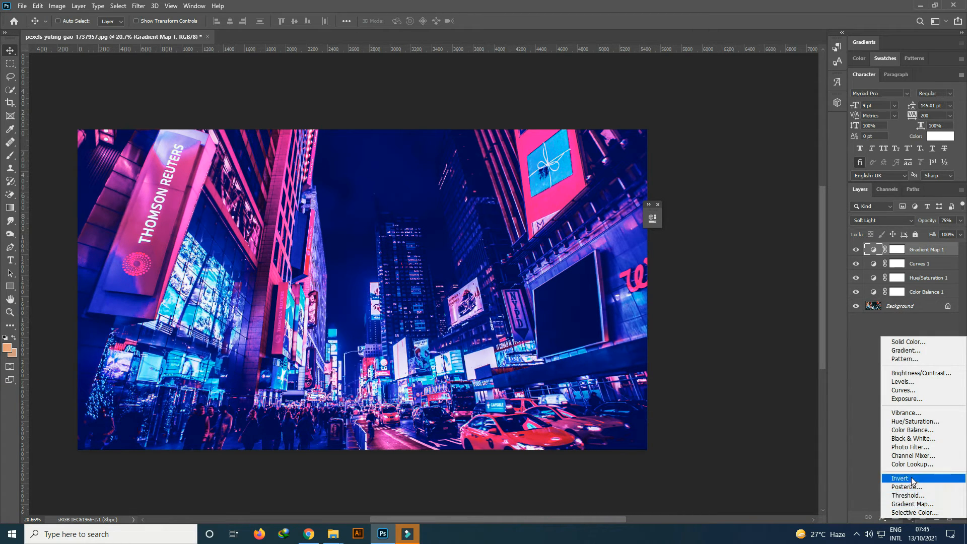
left_click(910, 446)
left_click(583, 247)
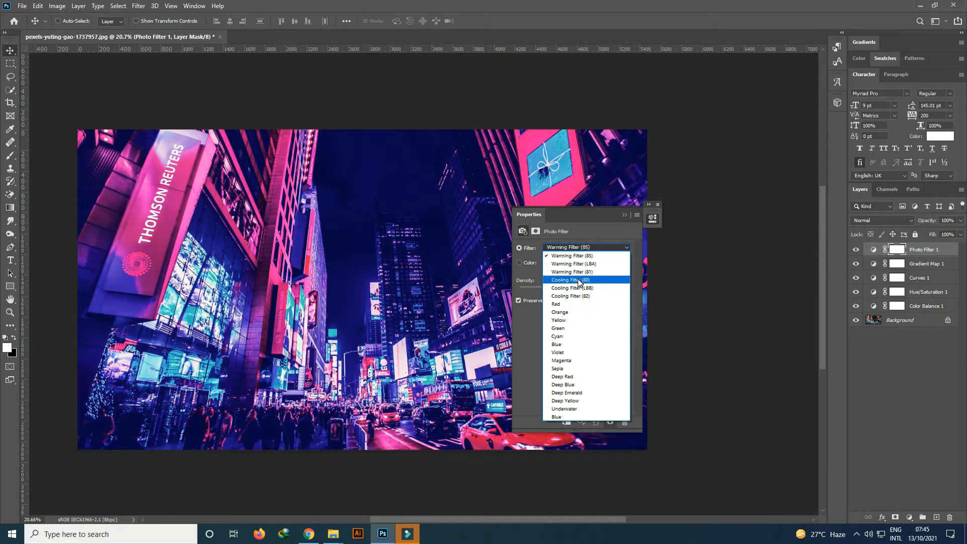
left_click(578, 280)
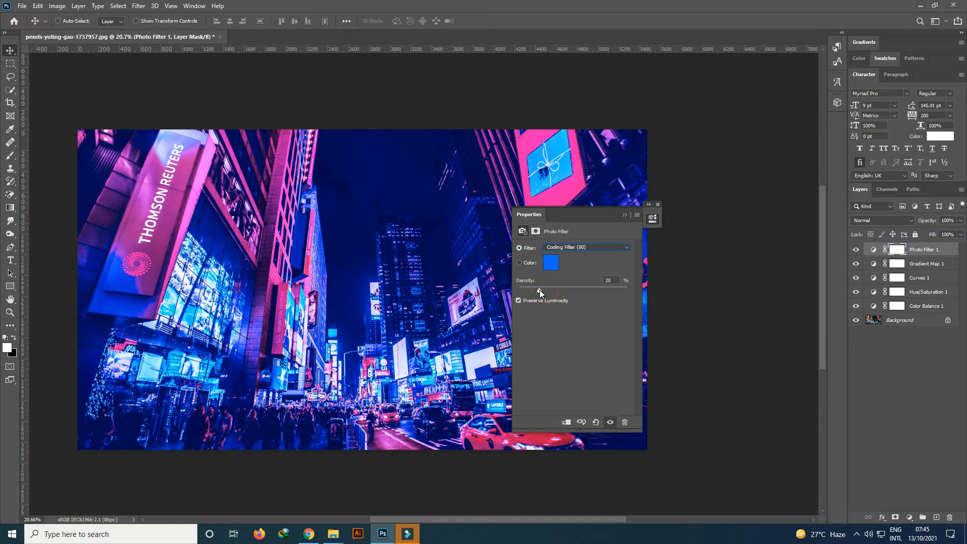
left_click(625, 214)
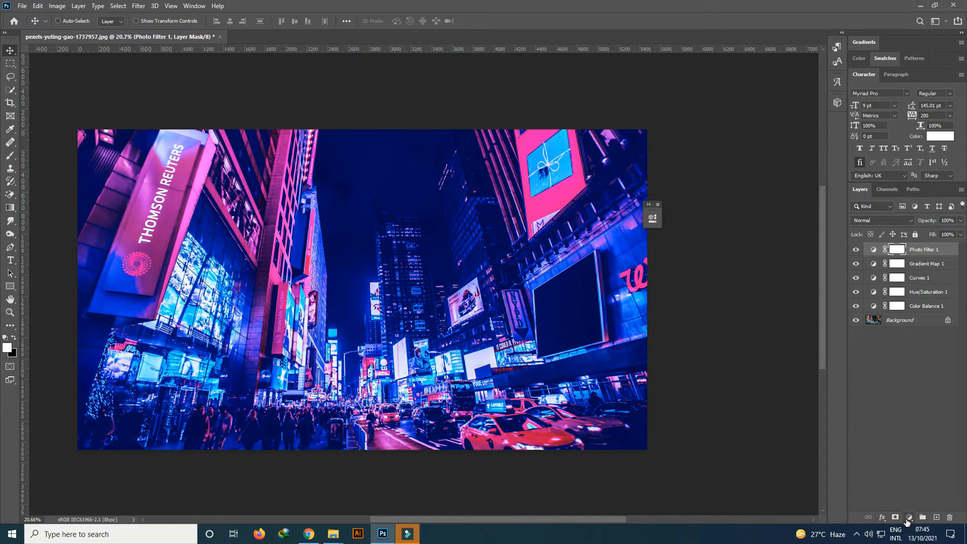
Step: Add a Vibrance adjustment layer with vibrance +20 and saturation about +18
left_click(909, 516)
left_click(902, 415)
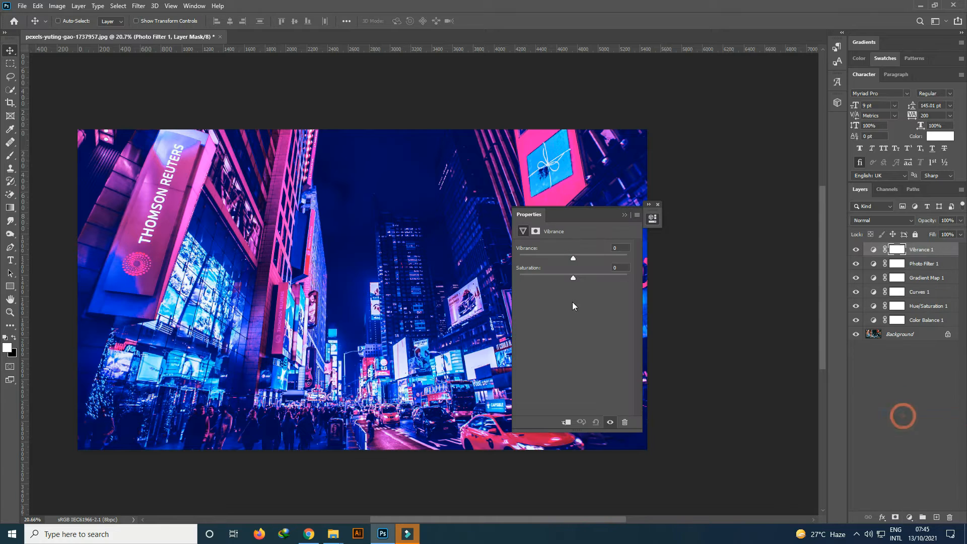
left_click(572, 258)
left_click_drag(594, 214, 723, 215)
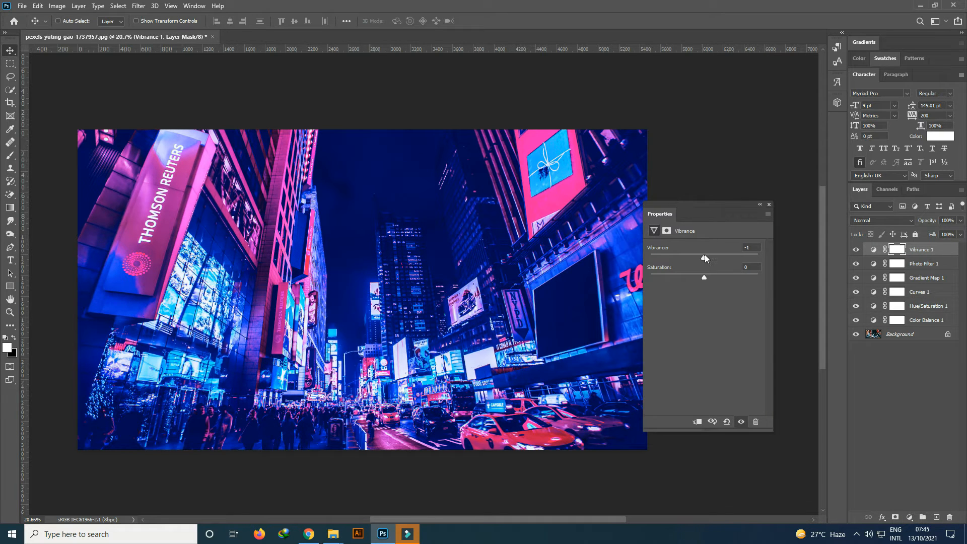
left_click_drag(704, 257, 711, 277)
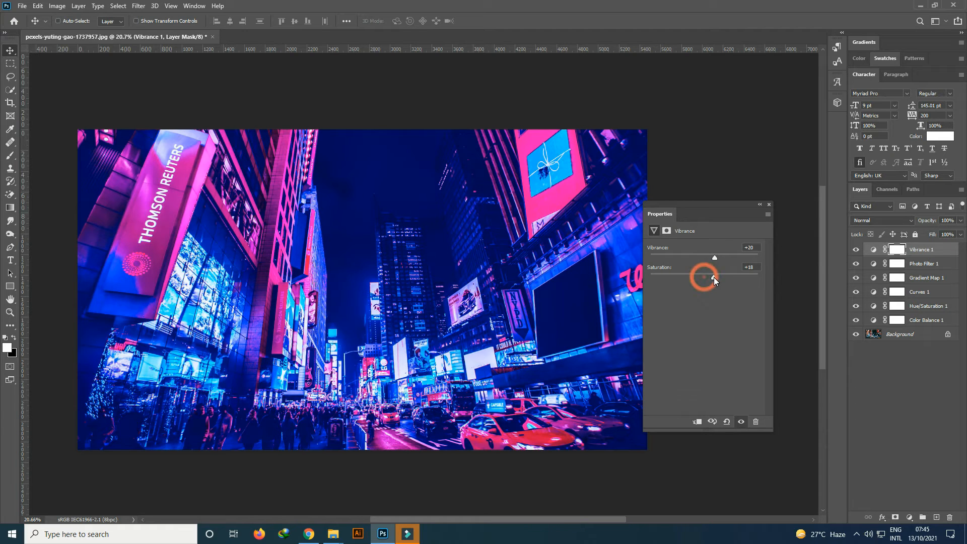
left_click(760, 205)
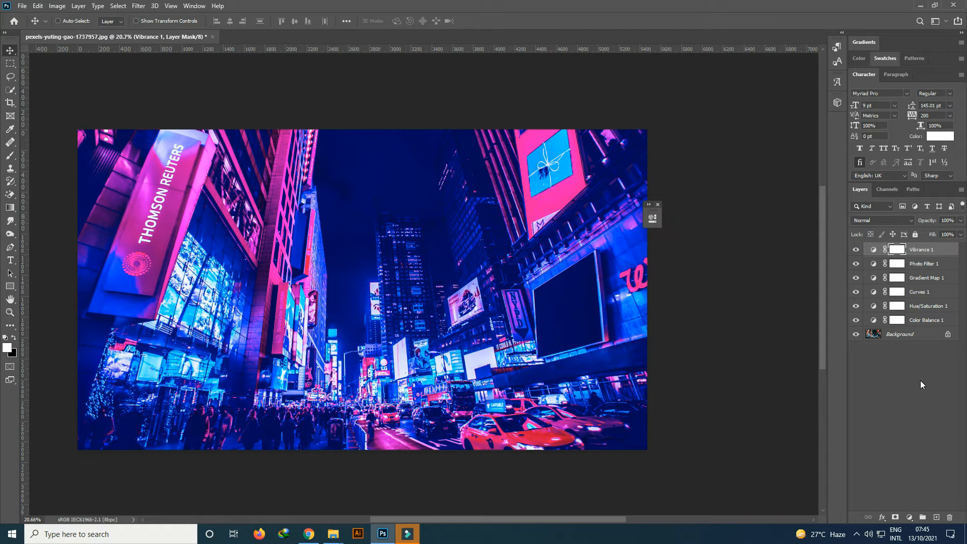
Step: Add a second Curves adjustment layer and lift the dark sky tones with on-image adjustment to input 14, output 21
left_click(909, 518)
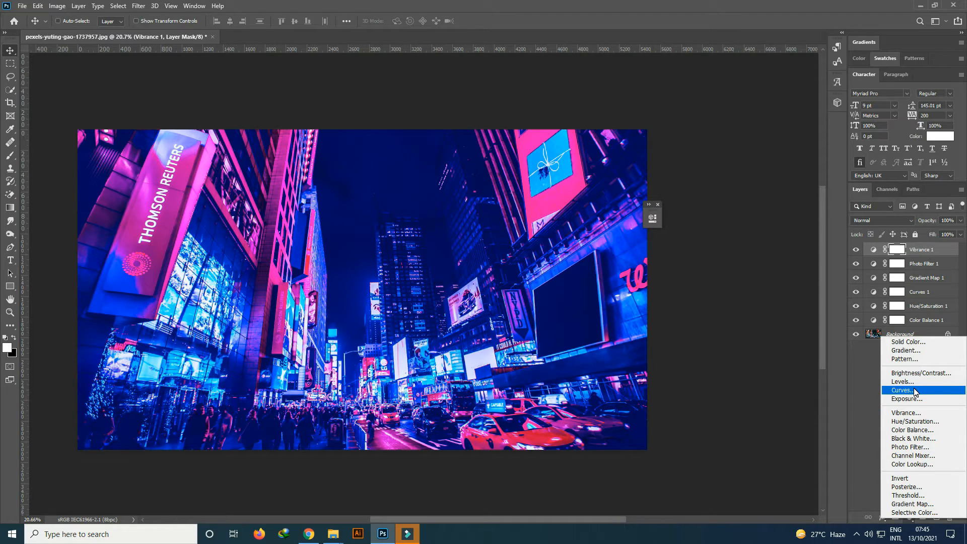
left_click(914, 391)
left_click_drag(585, 216, 738, 217)
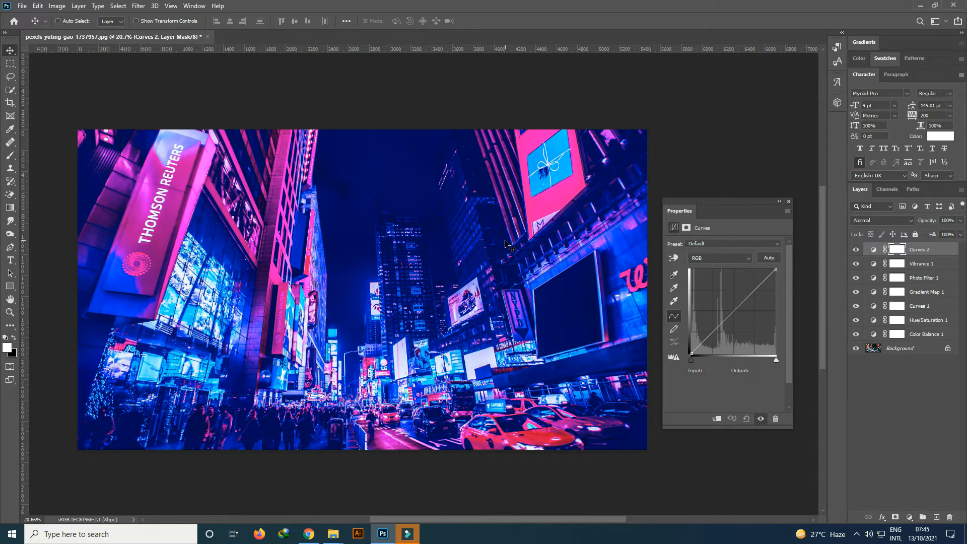
left_click(674, 258)
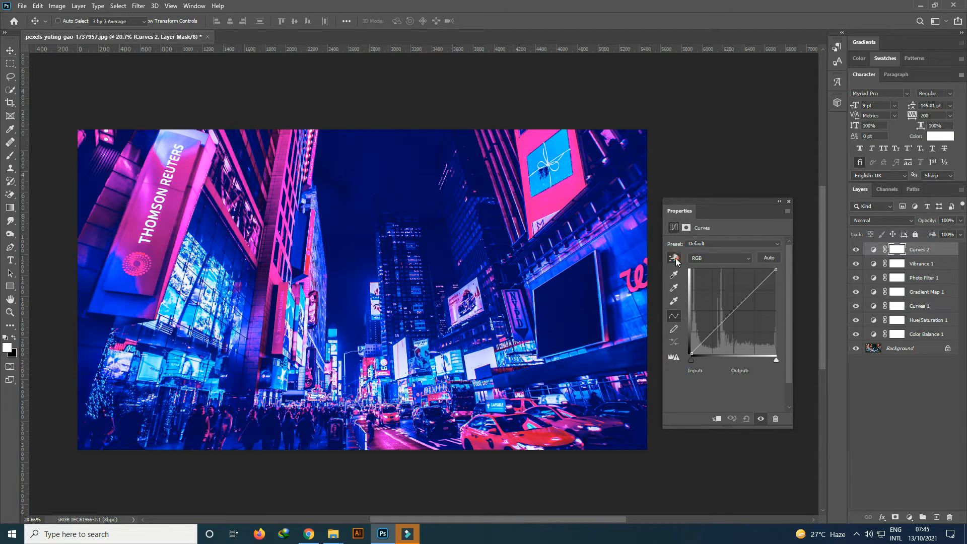
left_click(350, 236)
left_click_drag(350, 237, 351, 233)
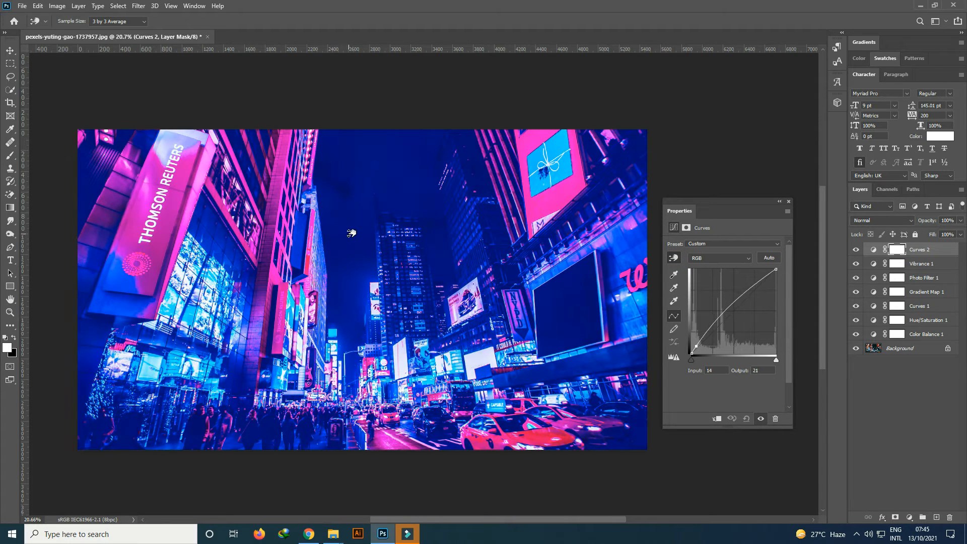
Step: Add a midtone point that pulls the second curve back toward the diagonal, and fine-tune its shadow point
left_click_drag(727, 308, 733, 311)
left_click_drag(697, 347, 701, 337)
left_click(779, 203)
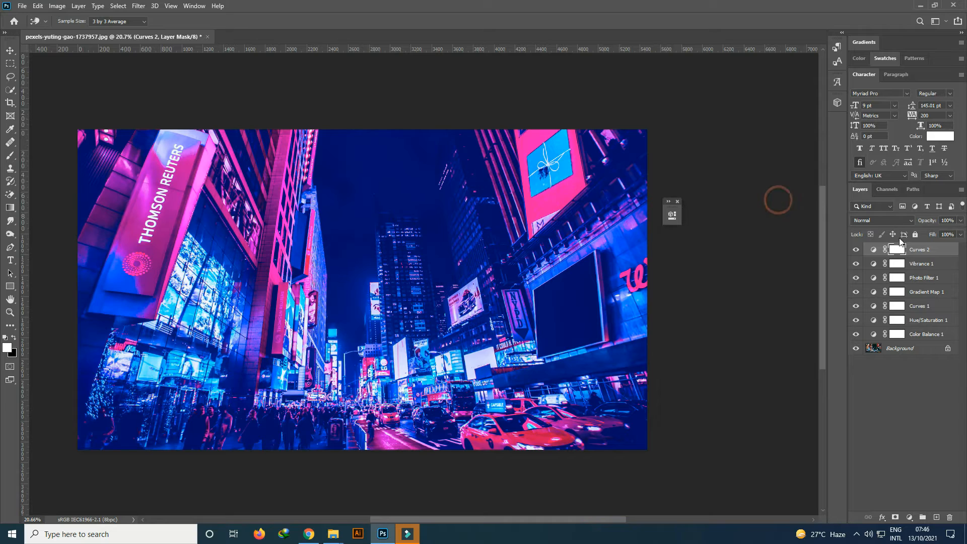
Step: Set the second Curves layer's blend mode to Luminosity and compare the photo with and without that layer
left_click(881, 220)
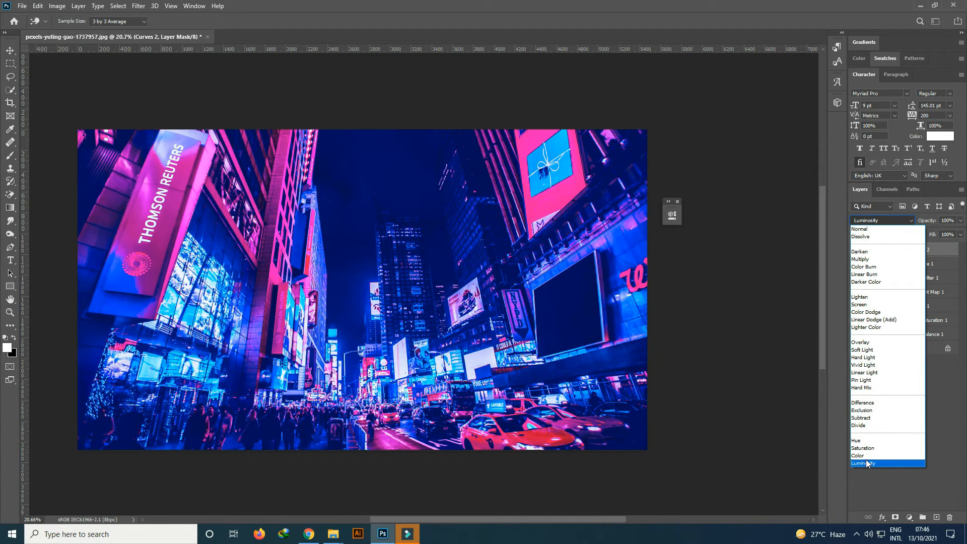
left_click(865, 462)
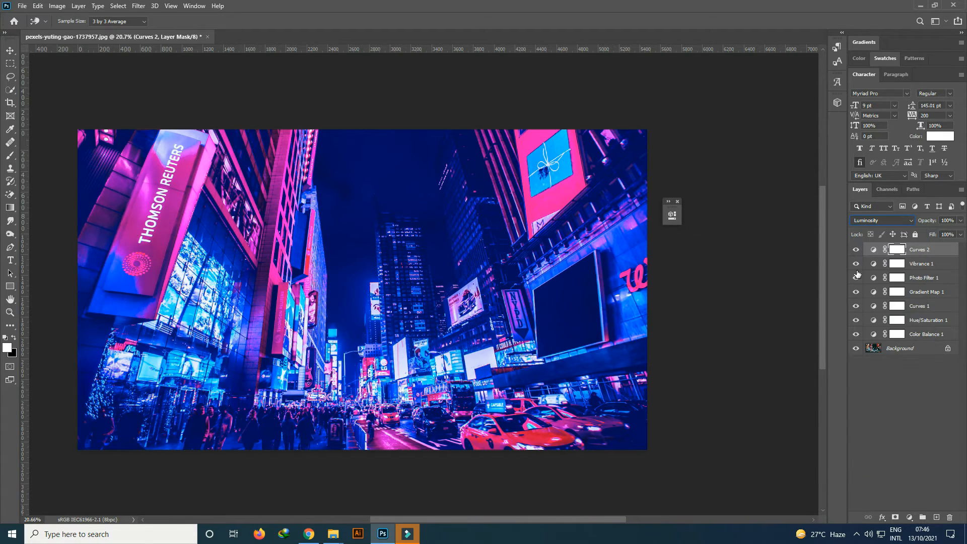
left_click(855, 249)
left_click(856, 249)
Step: Stamp all visible layers into a new merged layer on top and set its blend mode to Overlay
key("ctrl+shift+alt+e")
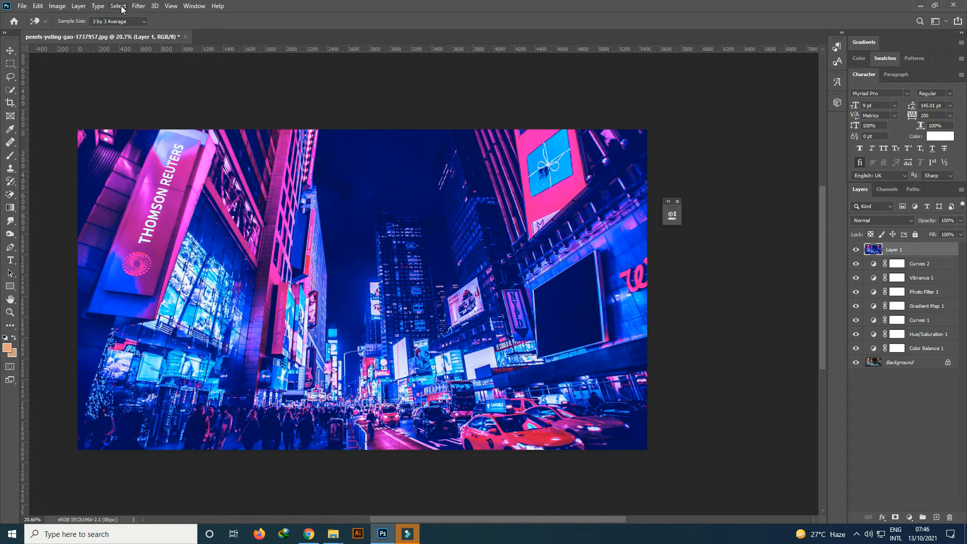
left_click(882, 220)
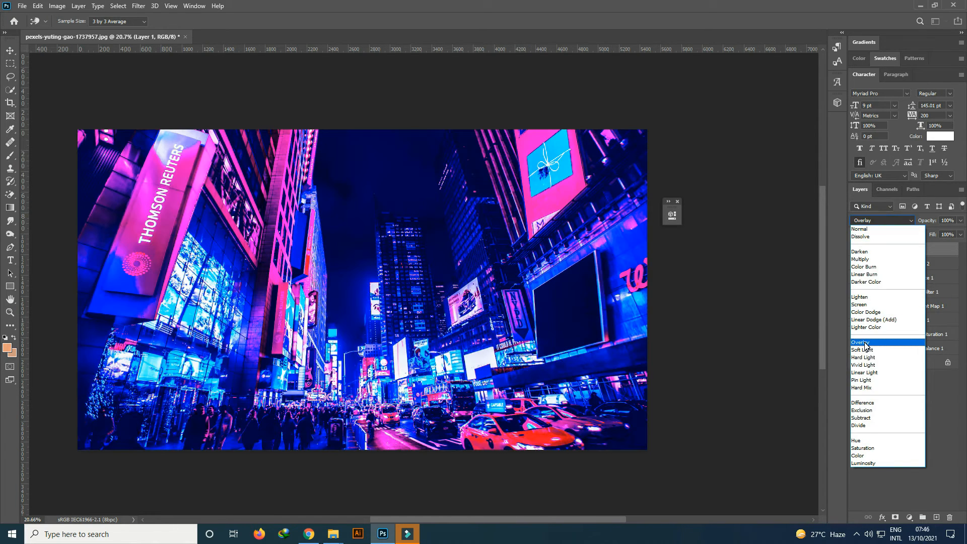
left_click(887, 345)
Step: Apply a High Pass filter with a 2.2-pixel radius to the merged Overlay layer
left_click(138, 6)
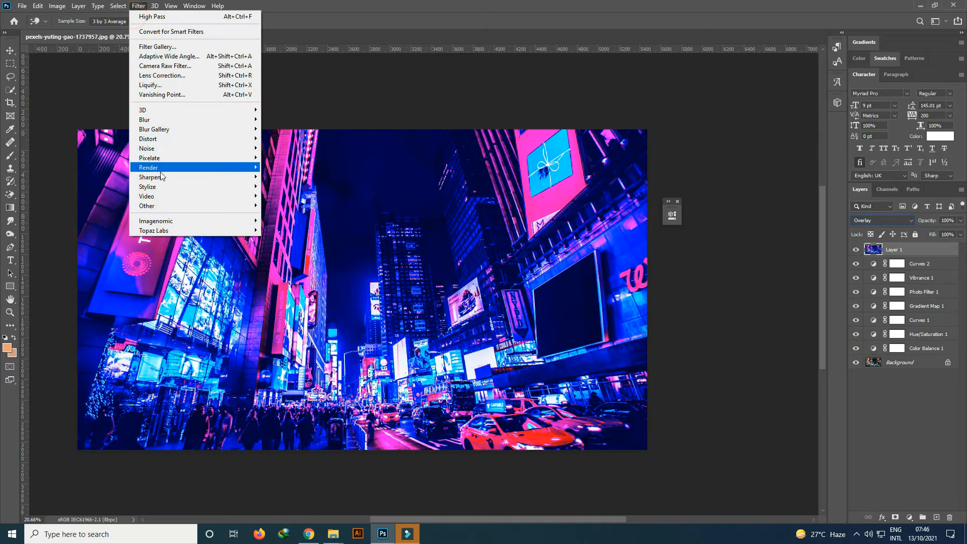
left_click(156, 205)
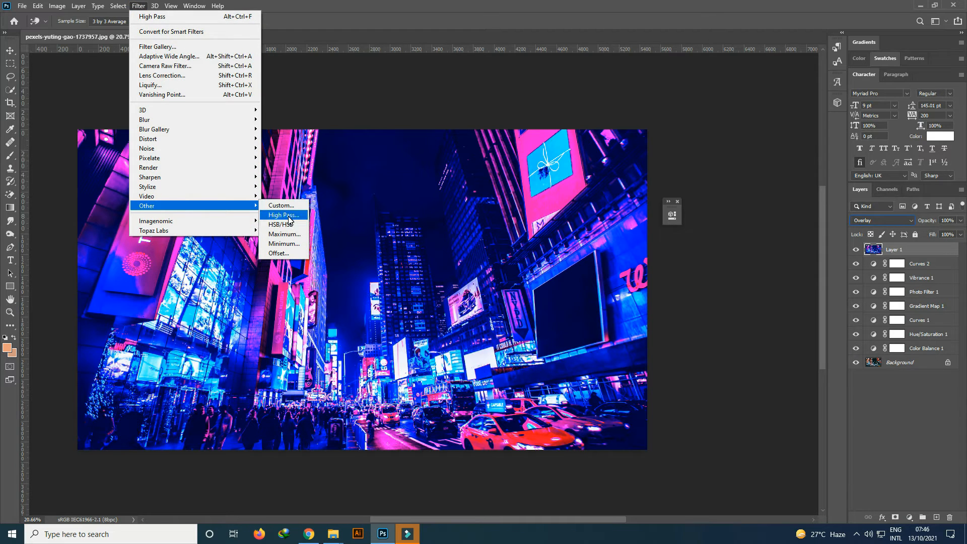
left_click(284, 215)
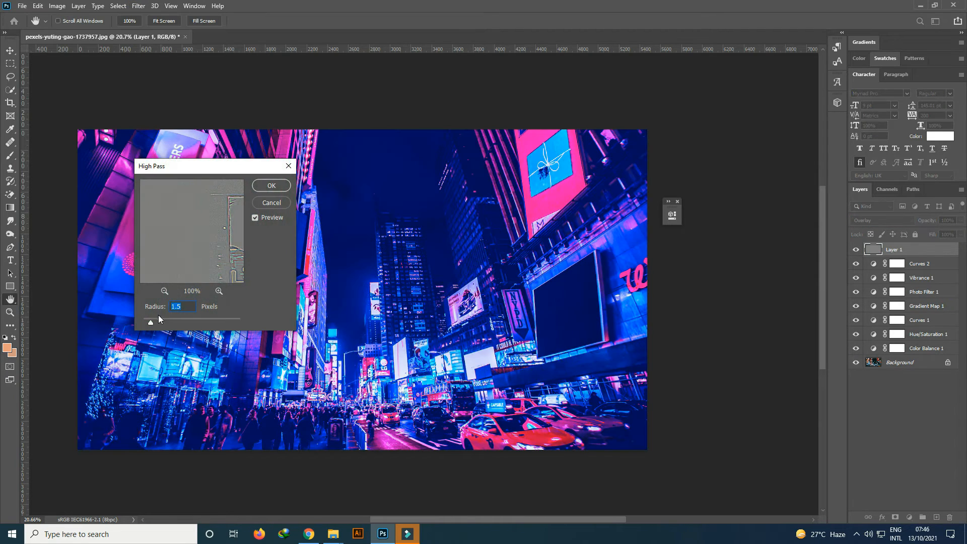
left_click(143, 323)
left_click_drag(202, 173, 719, 180)
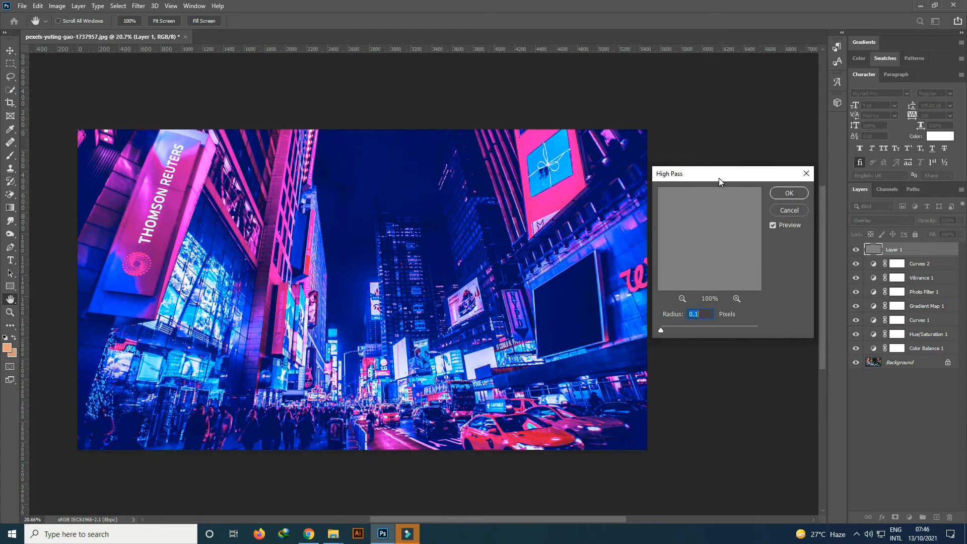
mouse_move(674, 330)
left_mouse_down()
mouse_move(694, 333)
mouse_move(672, 330)
left_mouse_up()
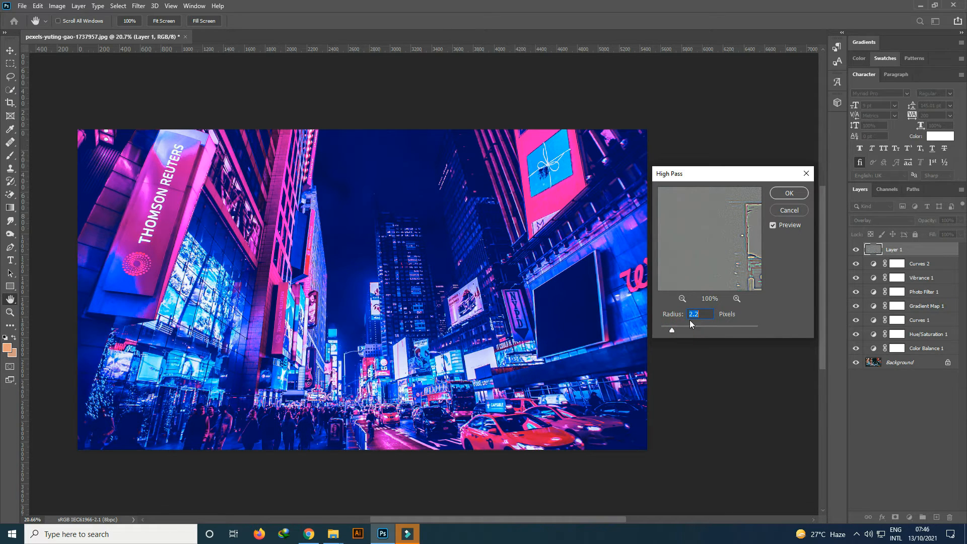
left_click(796, 196)
Step: Compare the photo with and without the High Pass layer, and the full grade against the original Background
left_click(856, 250)
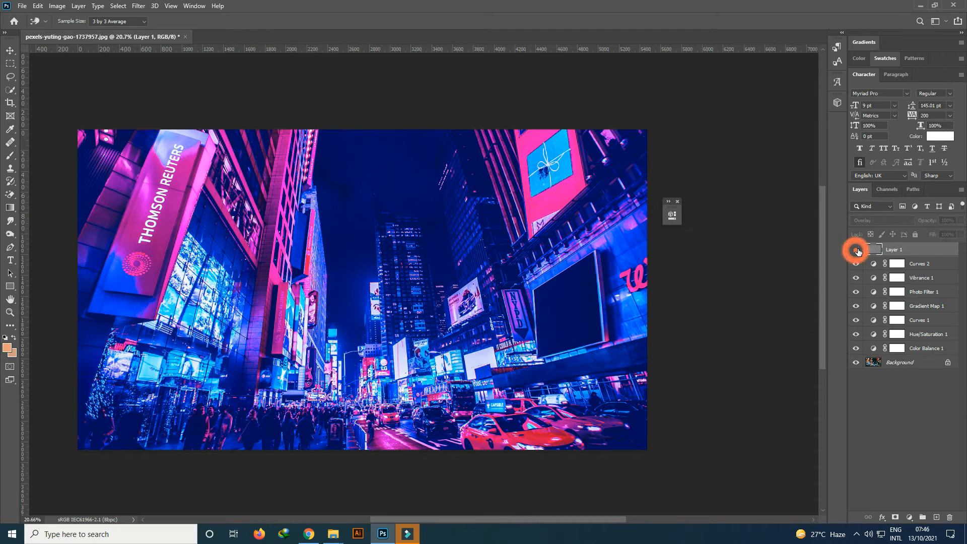
left_click(856, 249)
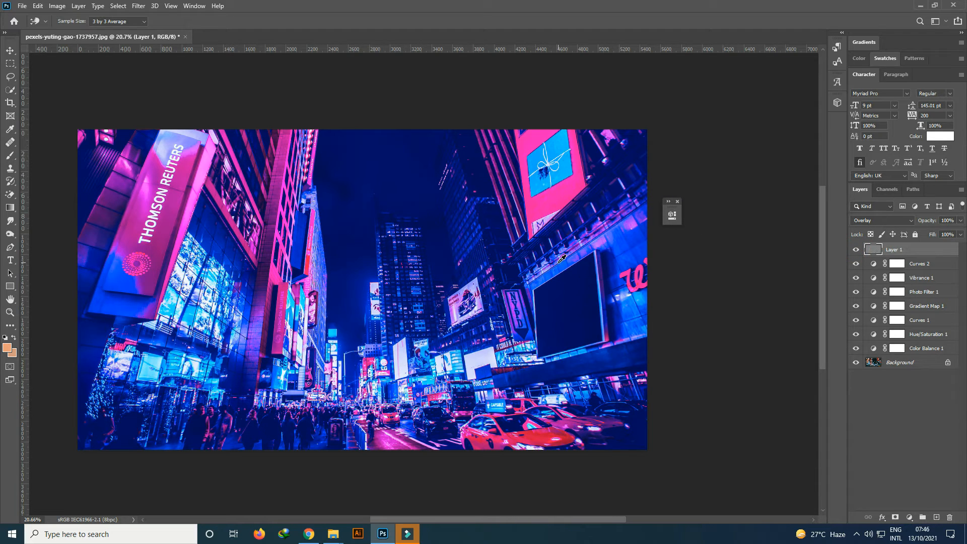
mouse_move(561, 258)
left_mouse_down()
mouse_move(616, 266)
mouse_move(578, 260)
left_mouse_up()
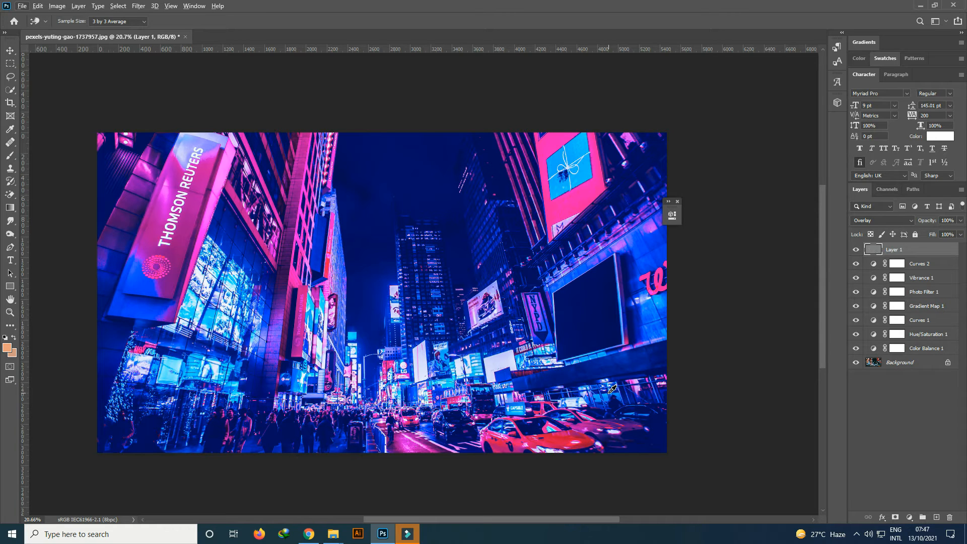
left_click(856, 362, "alt")
left_click(855, 362, "alt")
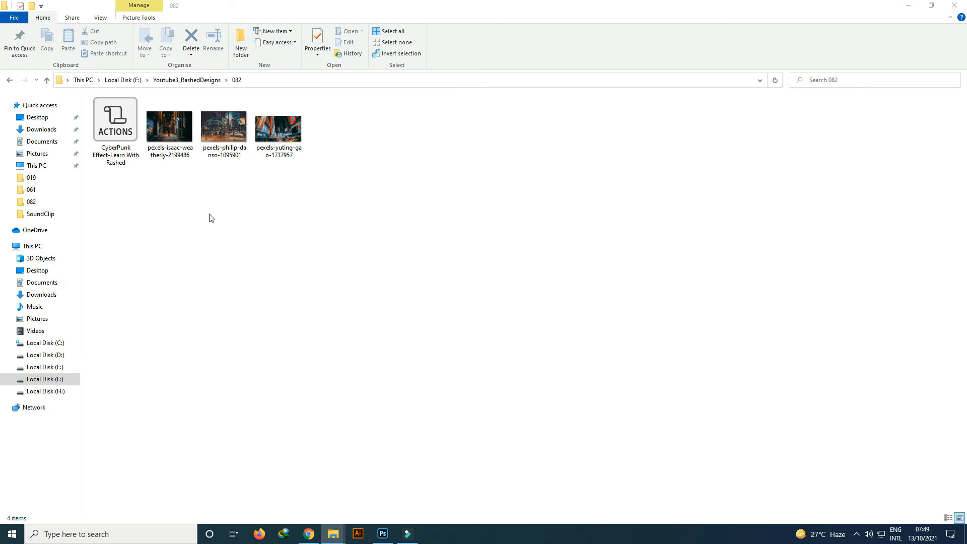
Step: Open the night street photos from folder 082 in Photoshop as separate documents
left_click(180, 152)
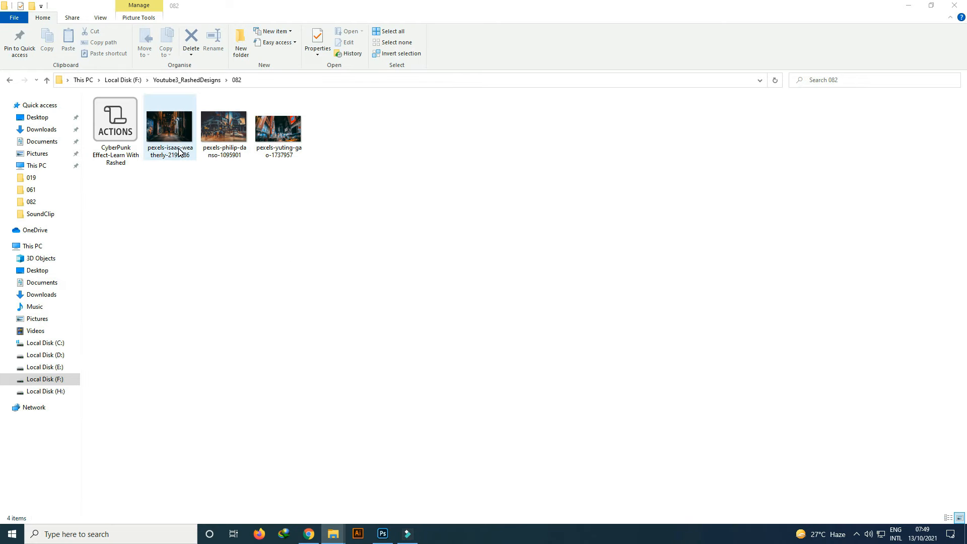
left_click_drag(168, 182, 462, 322)
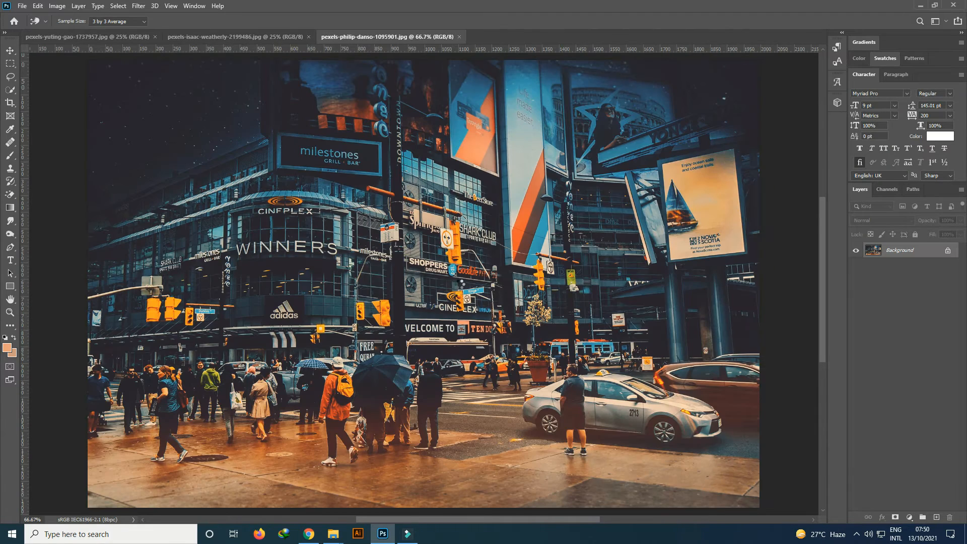
scroll(435, 272, "down", 2)
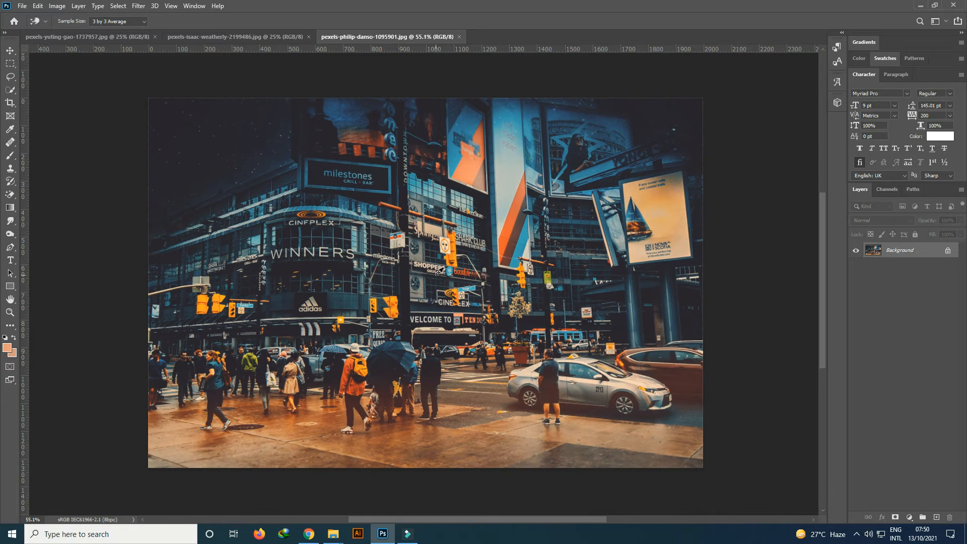
Step: Show the Actions panel and load the CyberPunk Effect actions file from folder 082
left_click(195, 6)
left_click(202, 75)
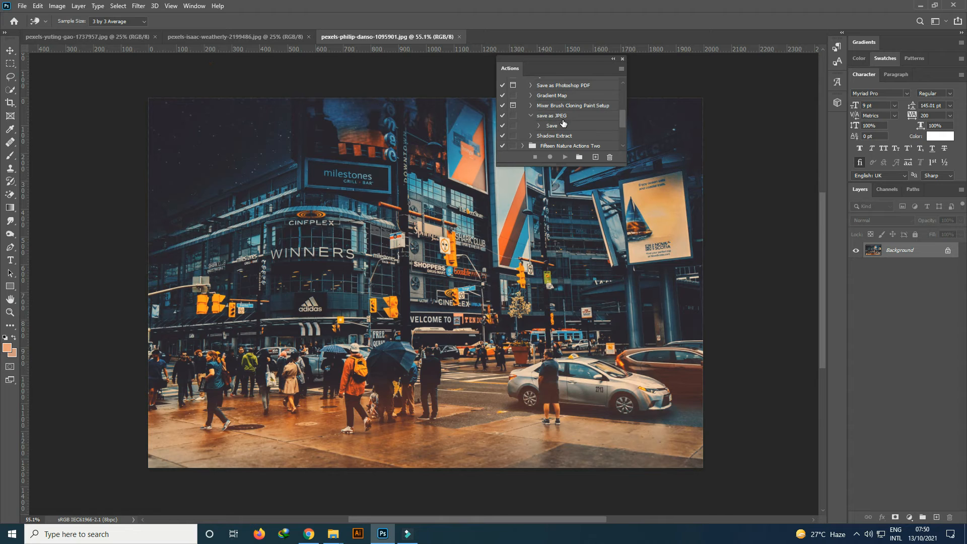
scroll(561, 123, "down", 3)
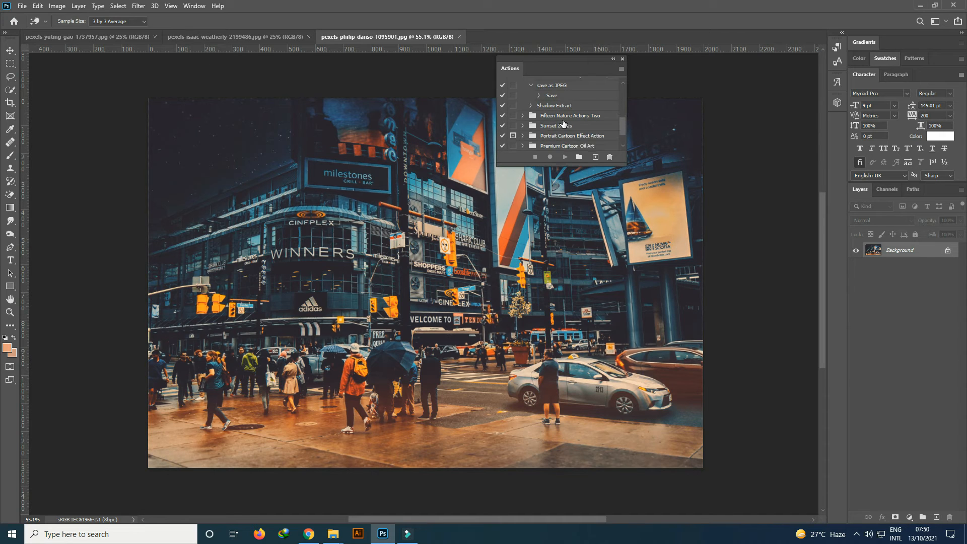
left_click(621, 69)
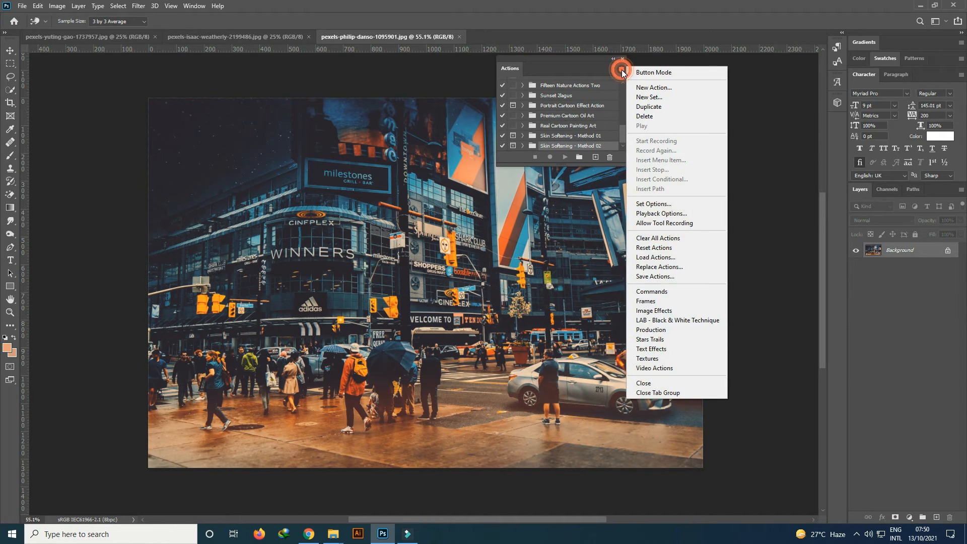
left_click(651, 257)
left_click(139, 111)
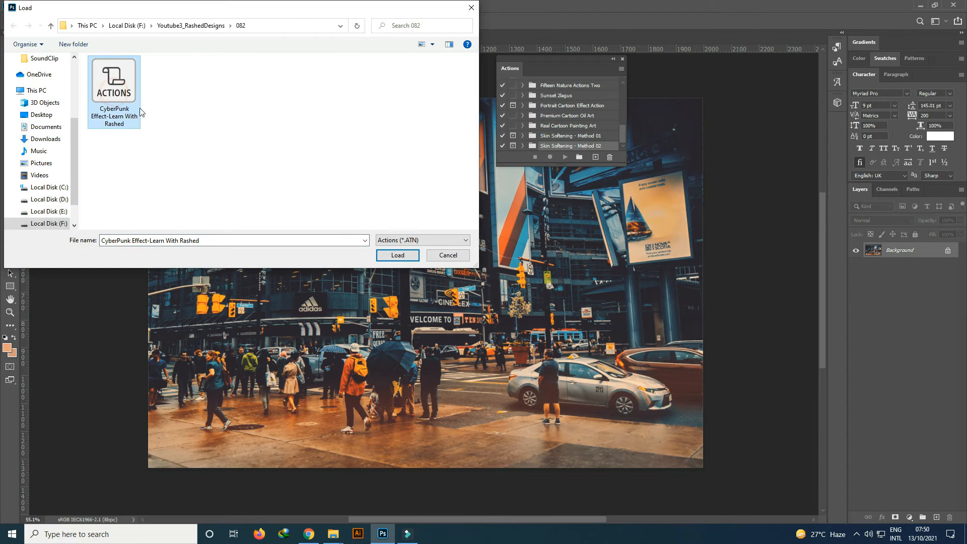
left_click(397, 254)
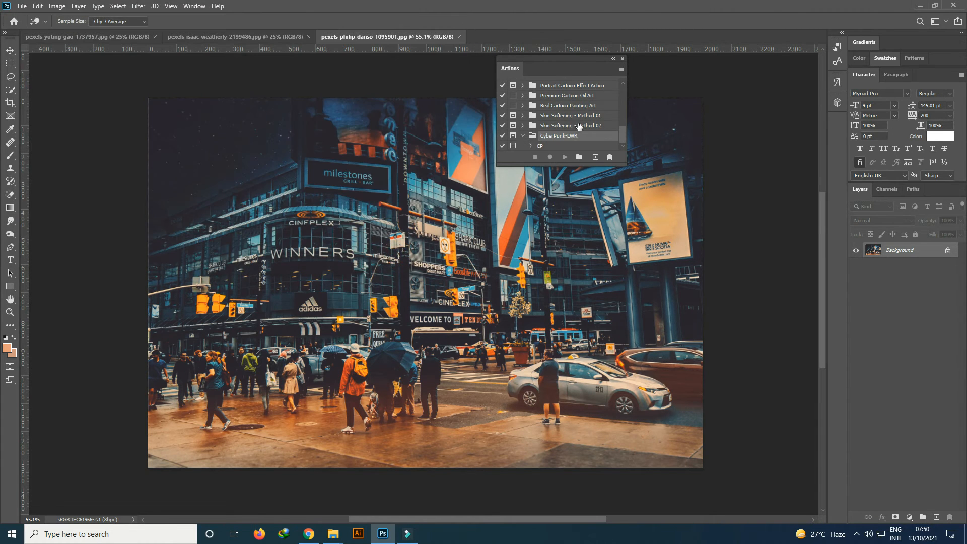
Step: Play the CP action on the crosswalk photo, fine-tuning its High Pass radius, and compare the result with the original
left_click(539, 146)
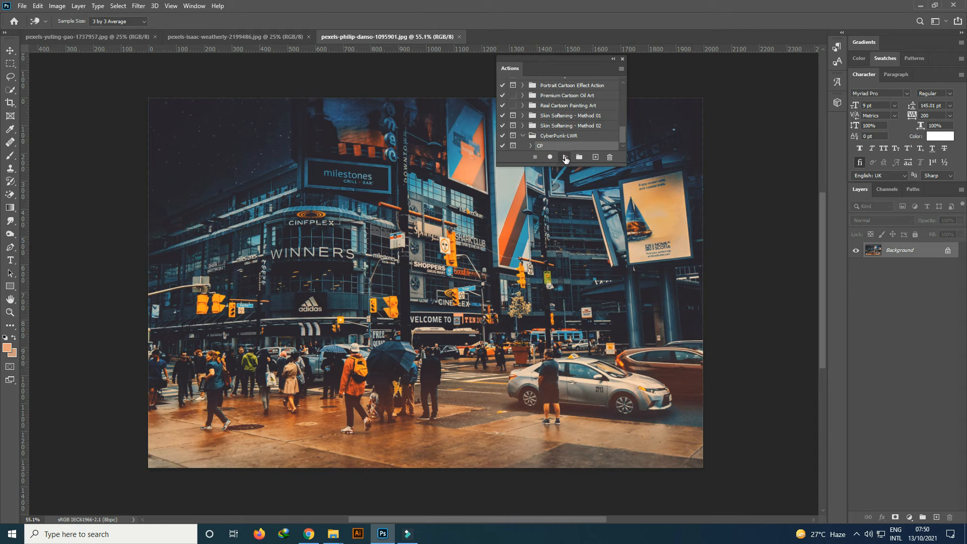
left_click(565, 158)
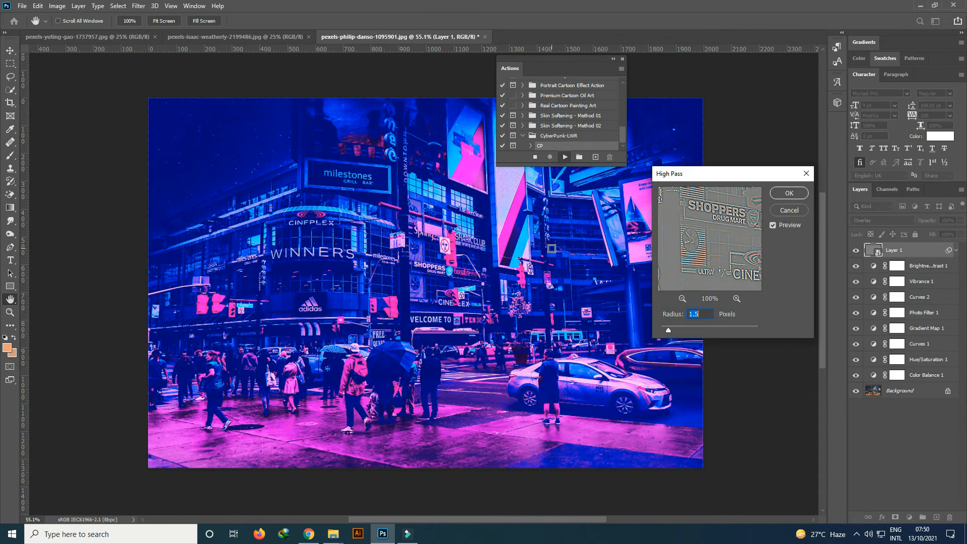
mouse_move(668, 328)
left_mouse_down()
mouse_move(661, 333)
mouse_move(670, 334)
left_mouse_up()
left_click(785, 194)
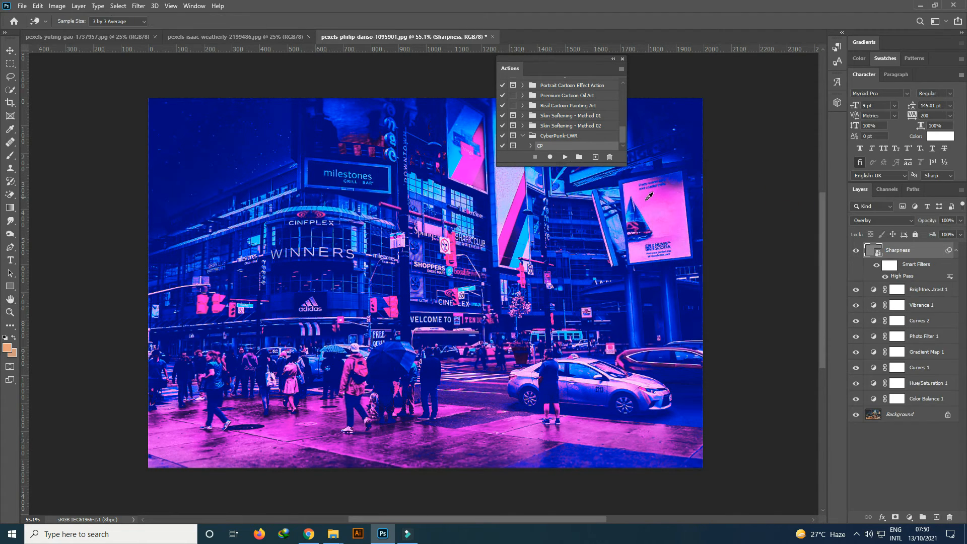
left_click(856, 415, "alt")
left_click(856, 415, "alt")
Step: Play the CP action on the dark alley photo with a High Pass radius of about 1.9 pixels
left_click(275, 38)
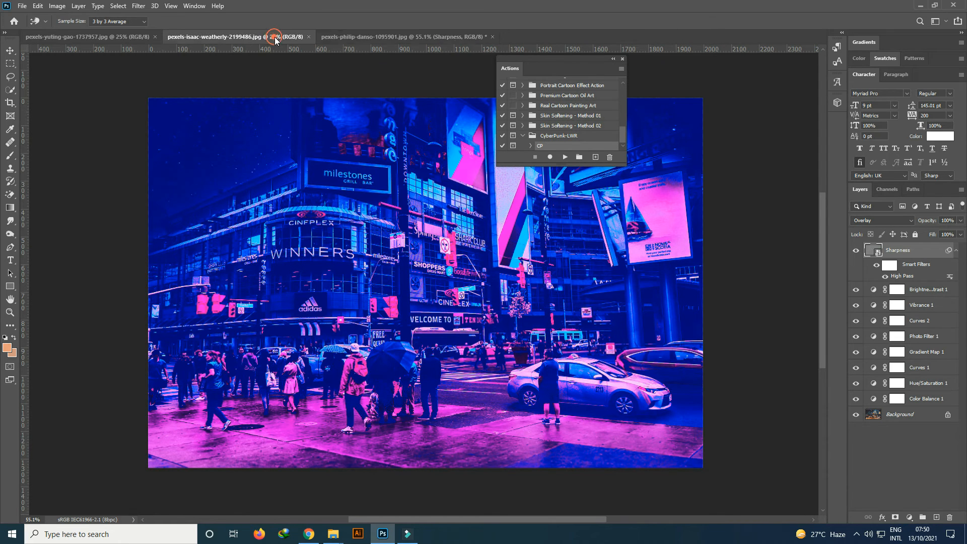
scroll(524, 207, "up", 1)
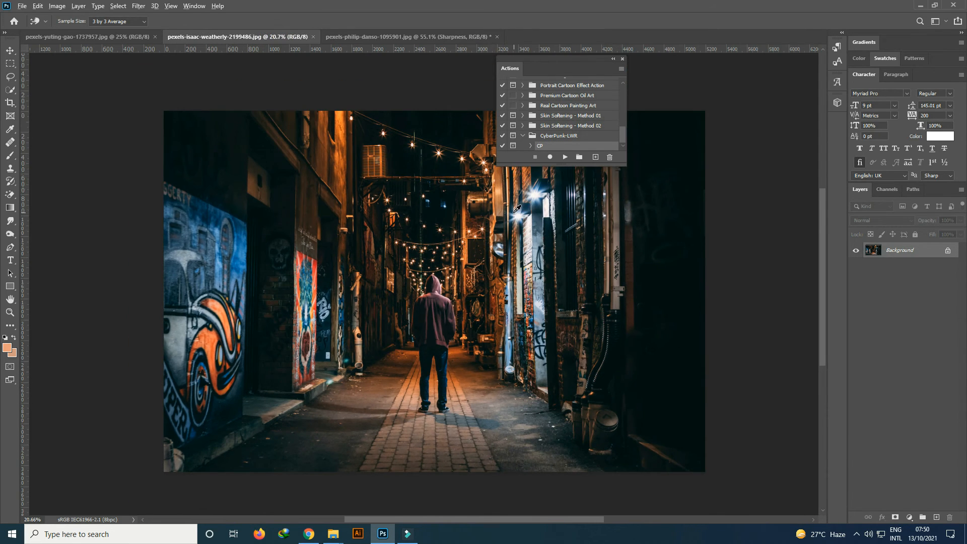
scroll(524, 207, "down", 1)
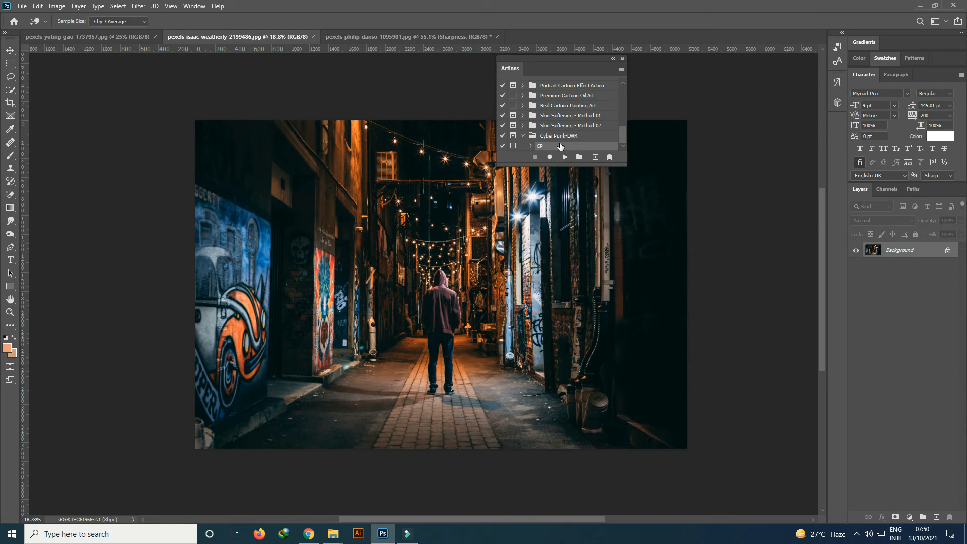
left_click(565, 158)
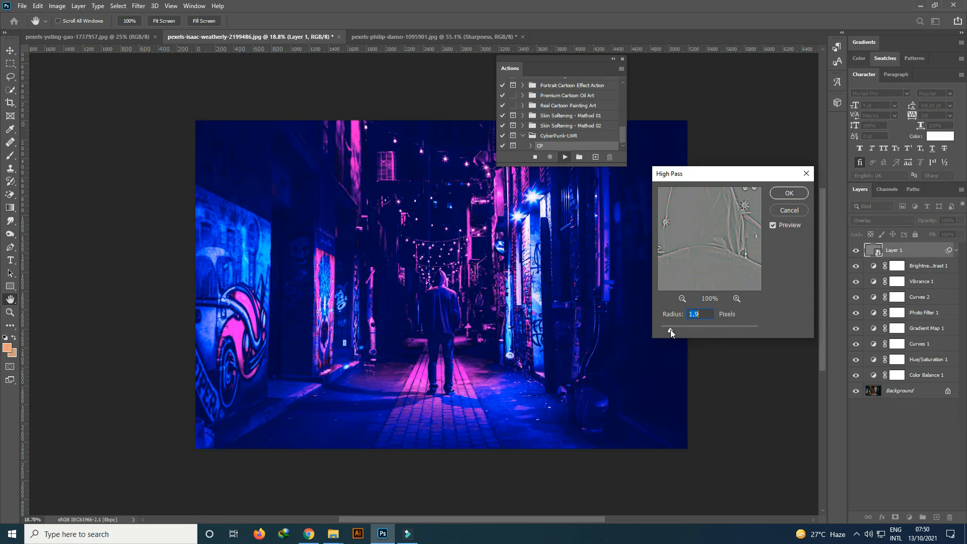
left_click(670, 330)
left_click(789, 192)
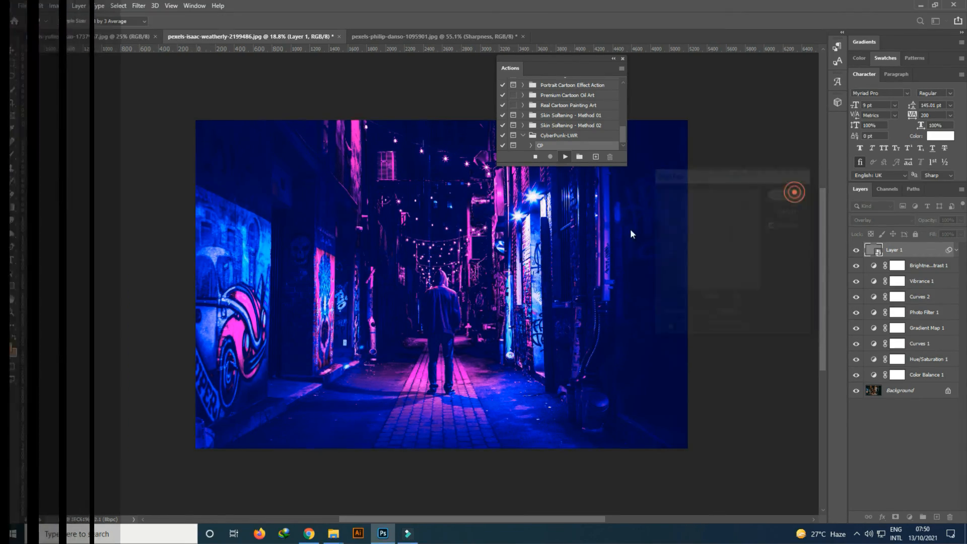